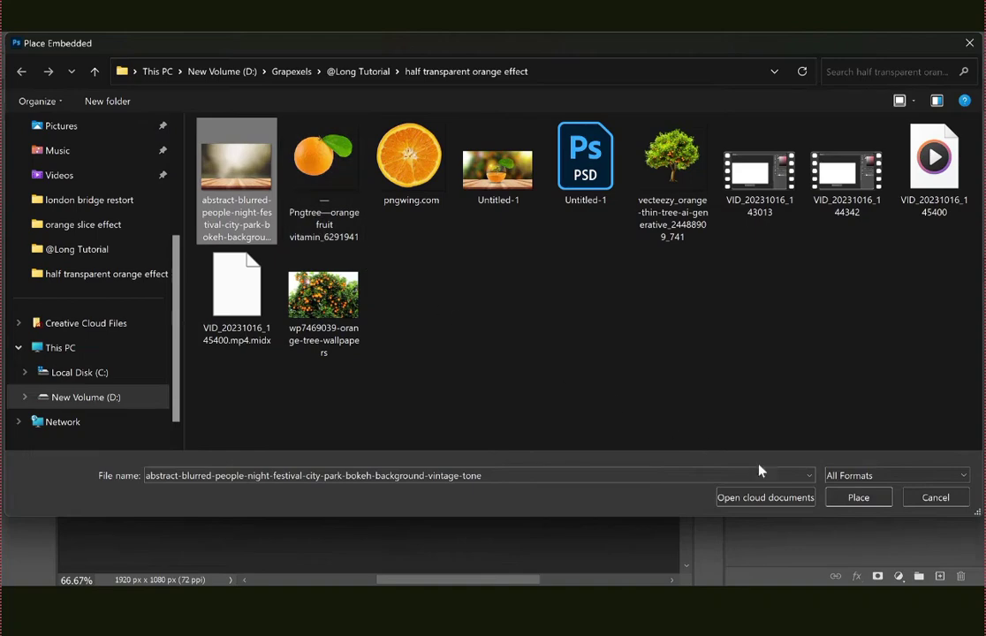
# Place the abstract-blurred-people bokeh background image as an embedded file and rasterize its layer
pyautogui.click(838, 500)
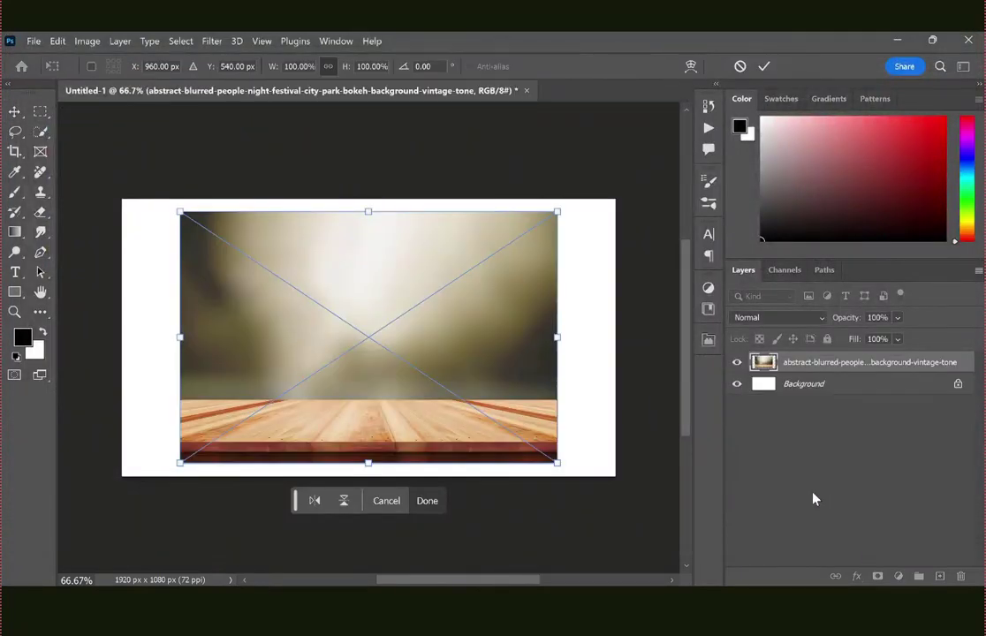
pyautogui.press('Return')
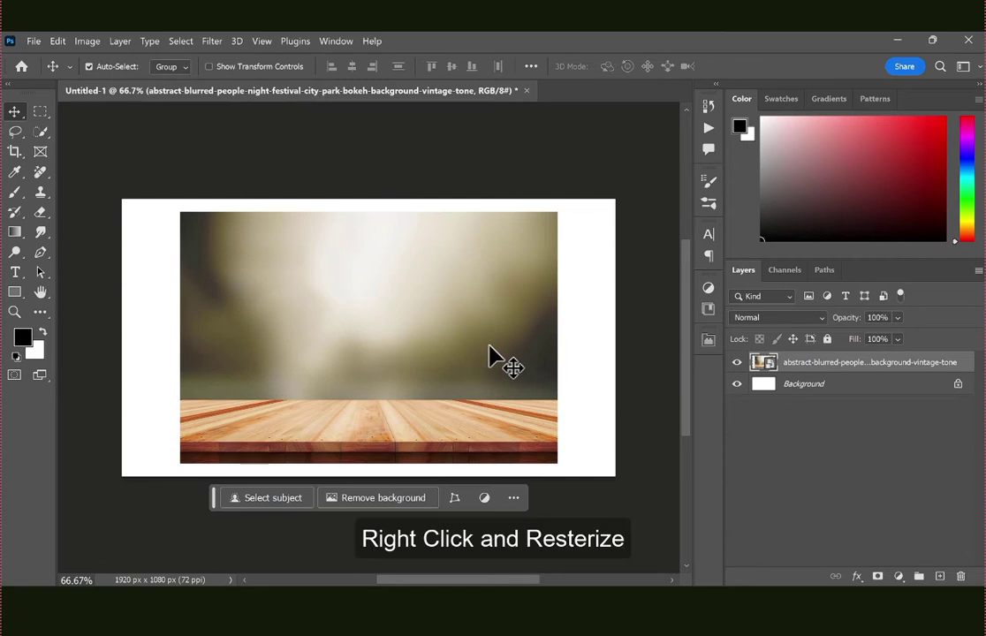
pyautogui.rightClick(786, 363)
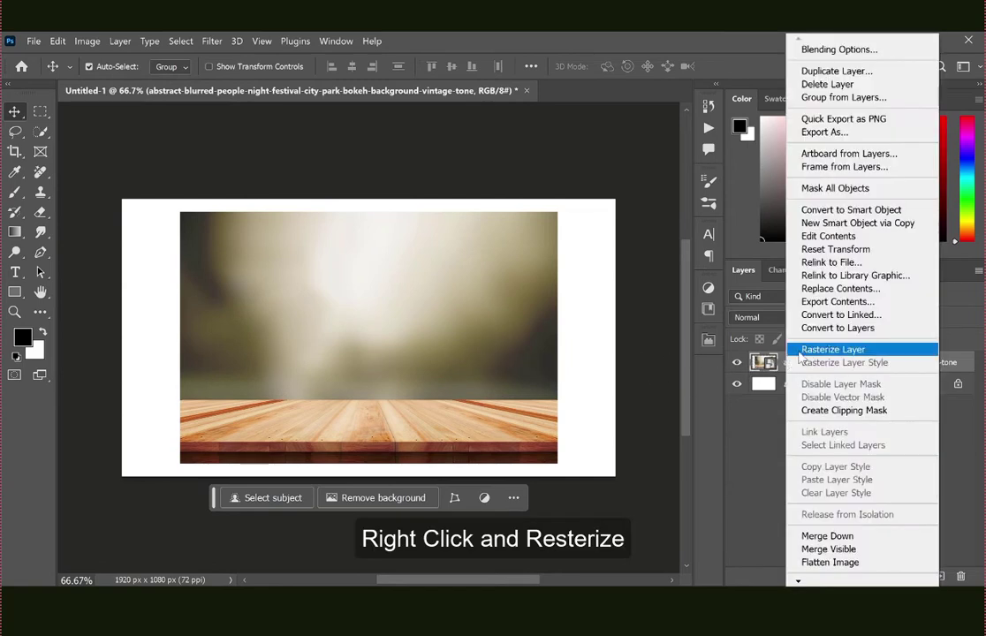
pyautogui.click(805, 349)
# Delete the blurred area above the wooden tabletop using a rectangular selection, and clear the selection
pyautogui.click(40, 112)
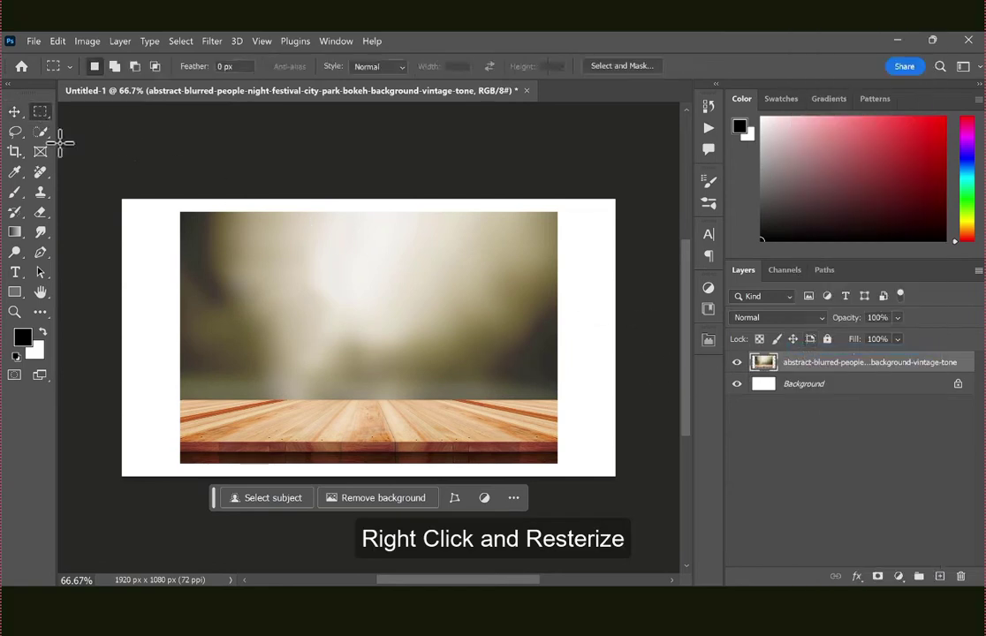
pyautogui.moveTo(154, 192); pyautogui.dragTo(569, 402)
pyautogui.press('Delete')
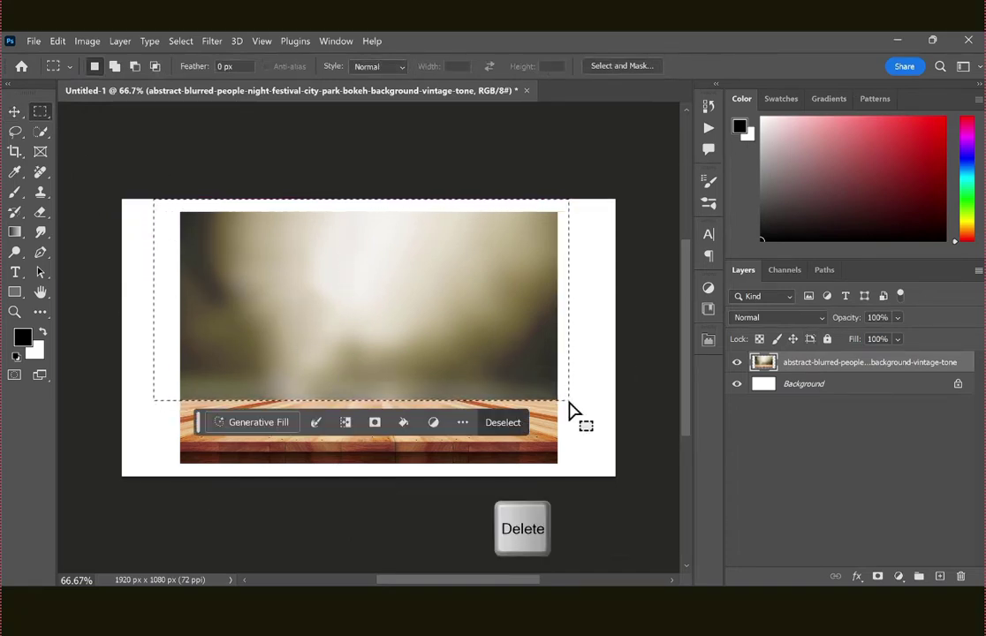
pyautogui.hotkey('ctrl', 'd')
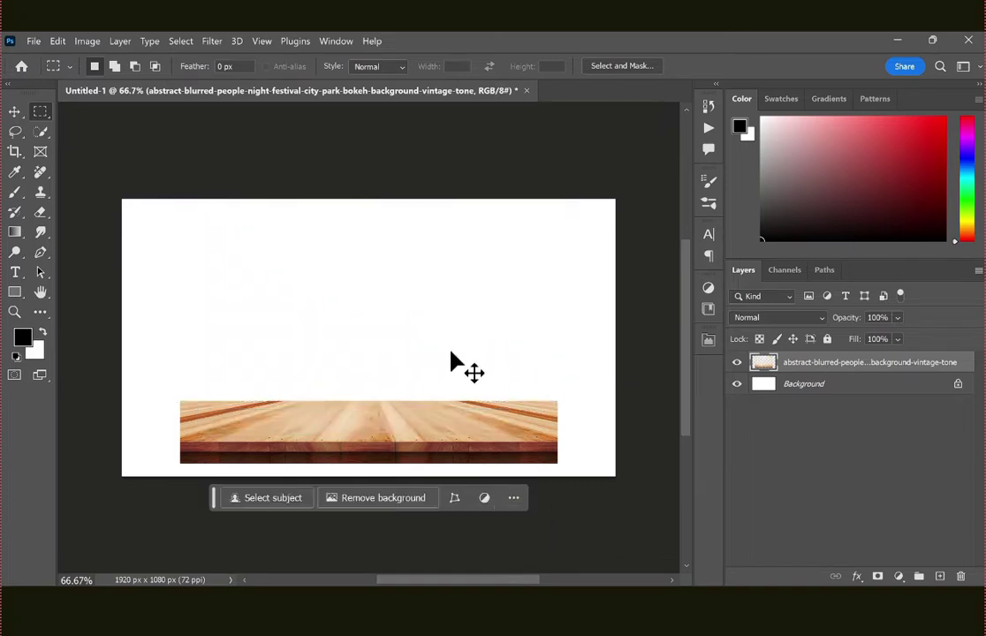
# Scale the wooden tabletop proportionally to about 131% to span the canvas width and move it down to the canvas's lower edge
pyautogui.press('v')
pyautogui.hotkey('ctrl', 't')
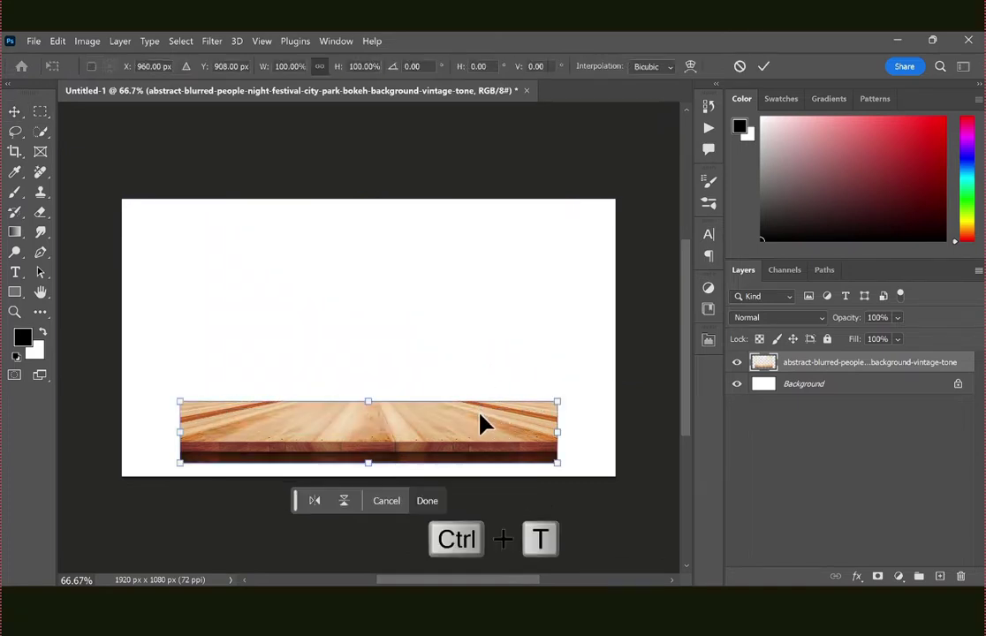
pyautogui.moveTo(556, 433); pyautogui.dragTo(616, 432)
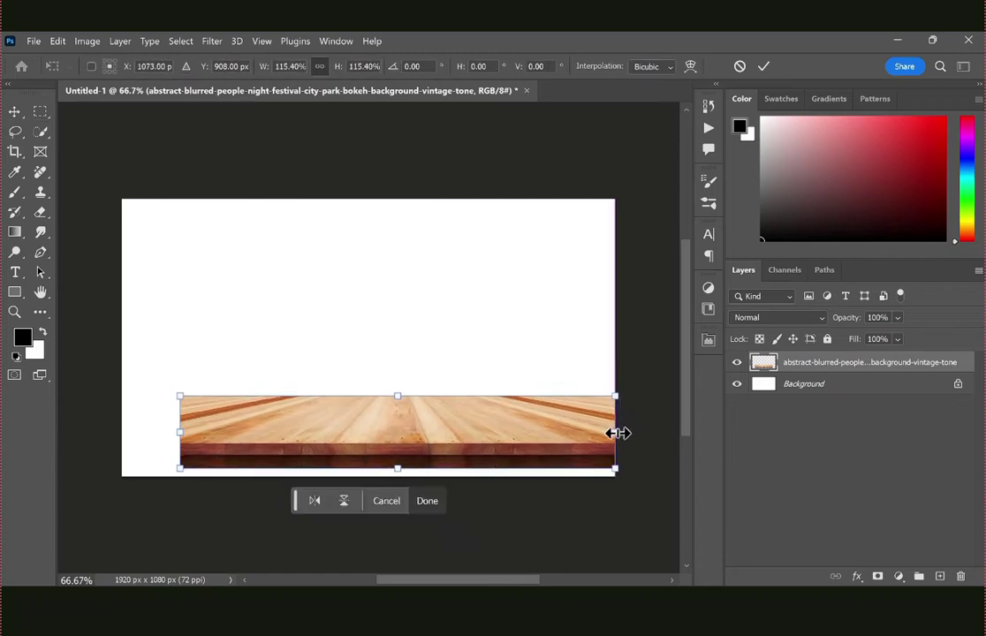
pyautogui.moveTo(176, 431); pyautogui.dragTo(118, 432)
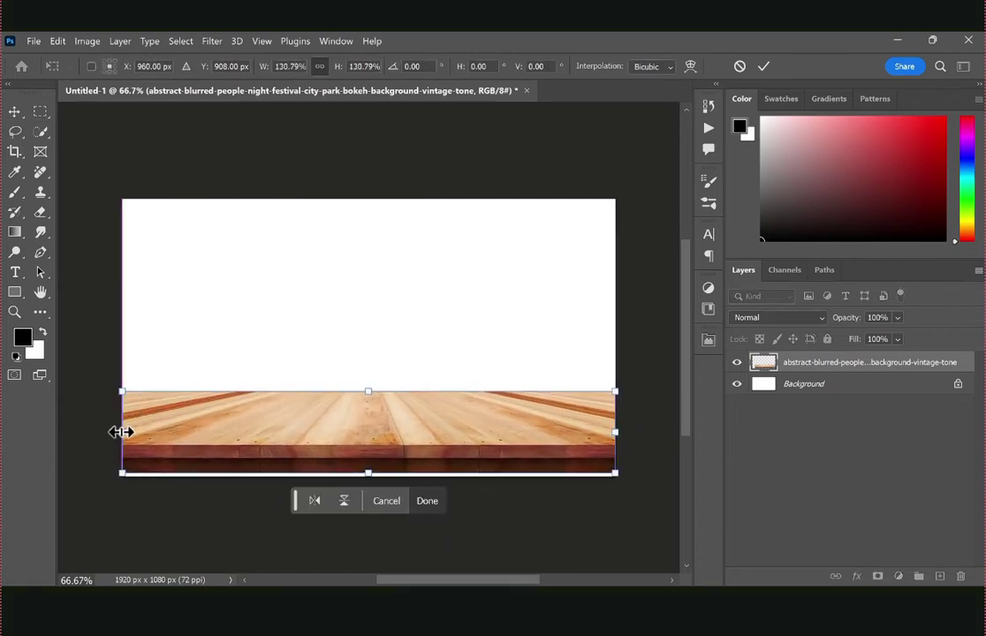
pyautogui.moveTo(294, 443); pyautogui.dragTo(292, 454)
pyautogui.press('Return')
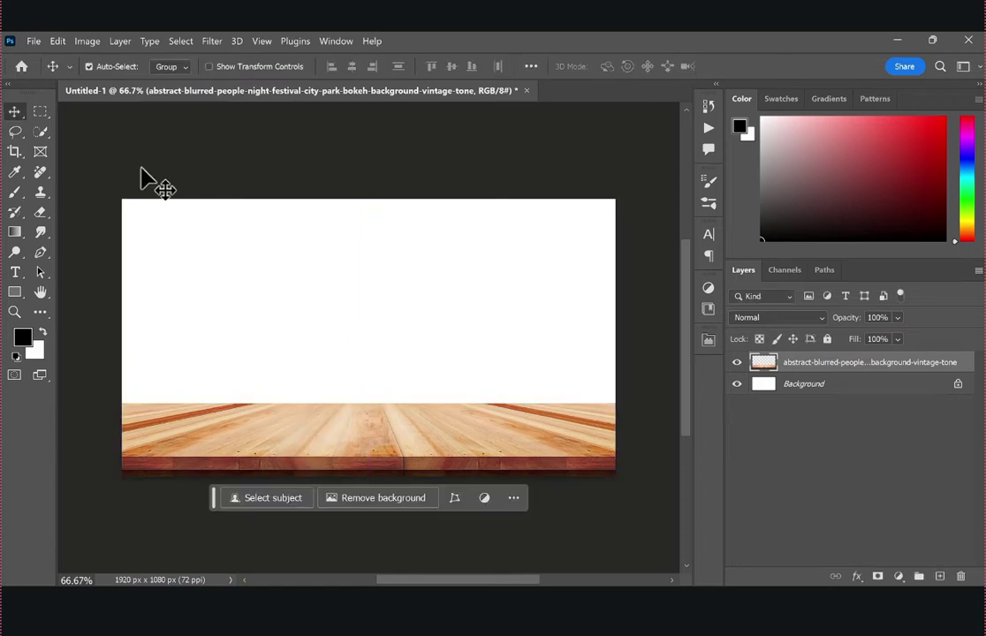
# Place the wp7469039-orange-tree-wallpapers image into the document as an embedded file
pyautogui.click(34, 41)
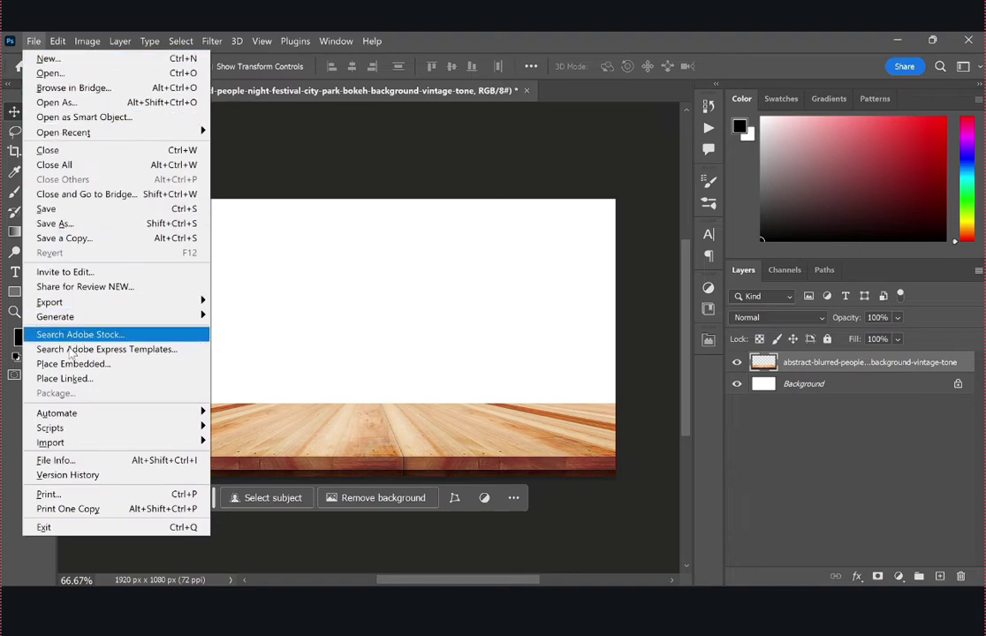
pyautogui.click(55, 370)
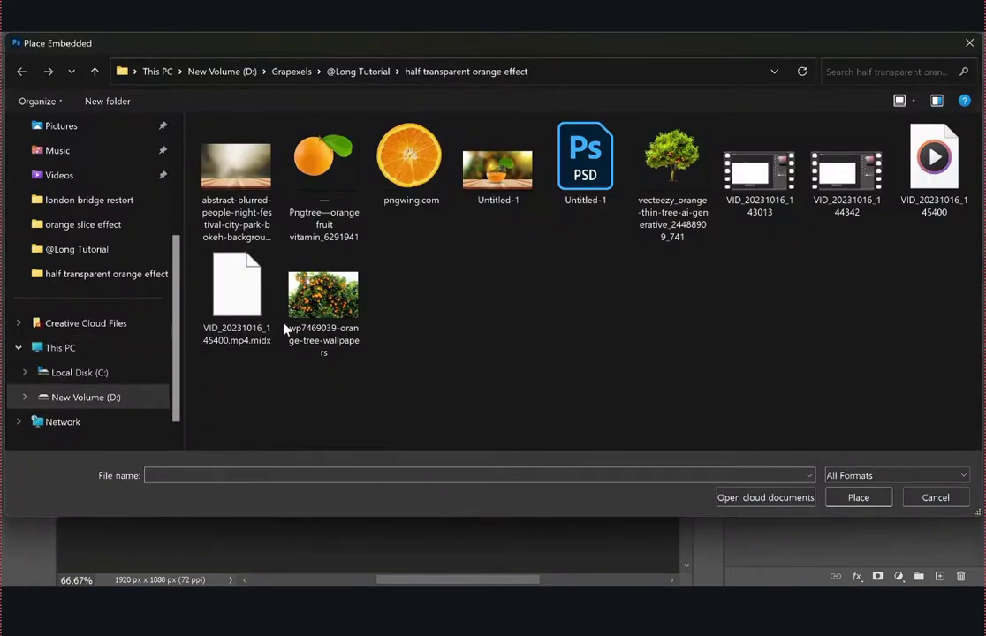
pyautogui.click(305, 324)
pyautogui.click(825, 498)
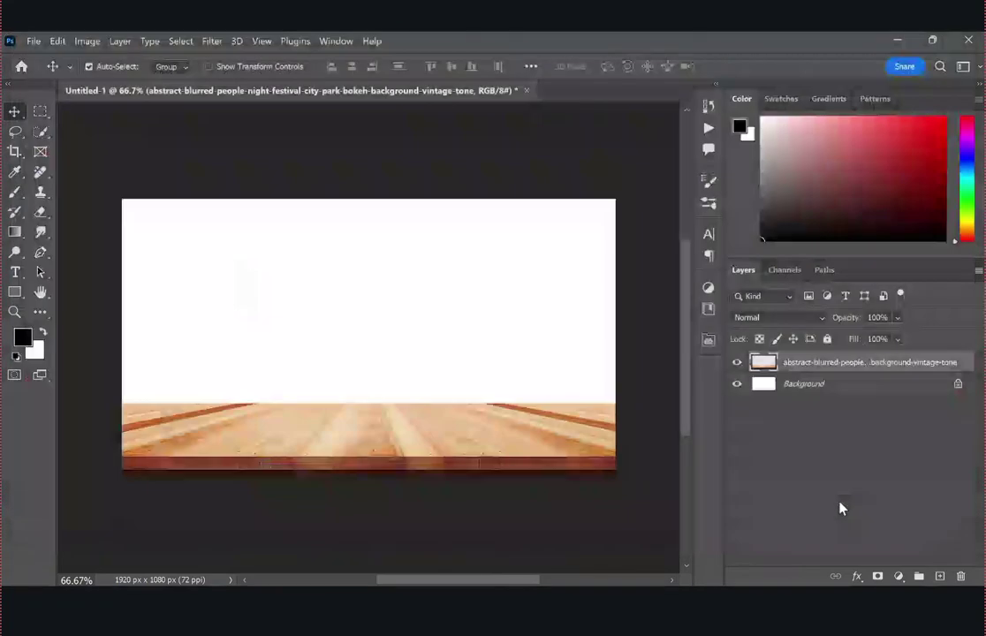
# Scale the orange tree image proportionally to about 124% and position it to cover the whole canvas
pyautogui.moveTo(579, 336); pyautogui.dragTo(615, 337)
pyautogui.moveTo(168, 335); pyautogui.dragTo(122, 336)
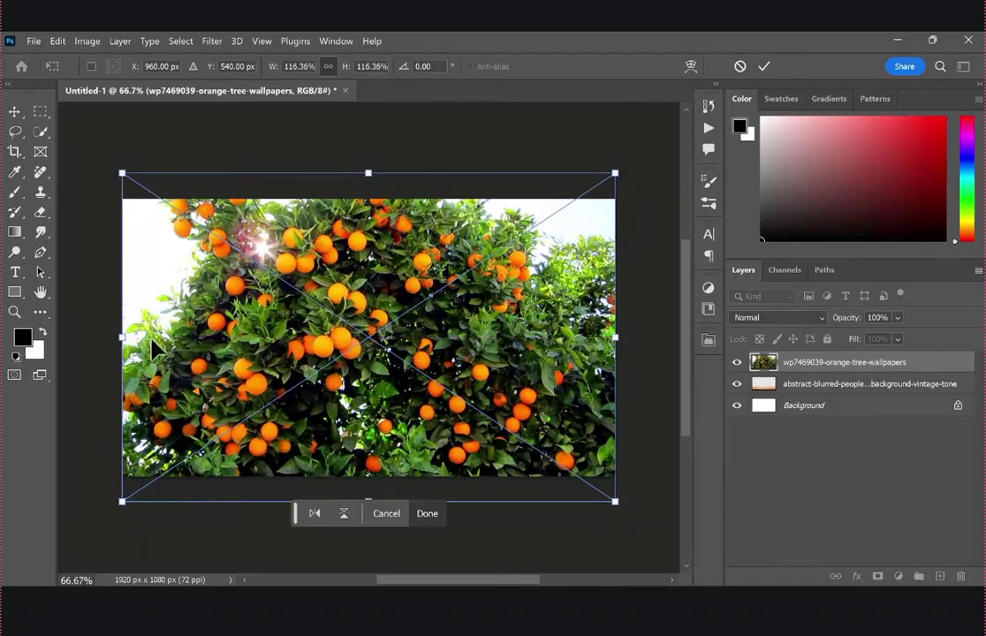
pyautogui.moveTo(327, 361); pyautogui.dragTo(325, 346)
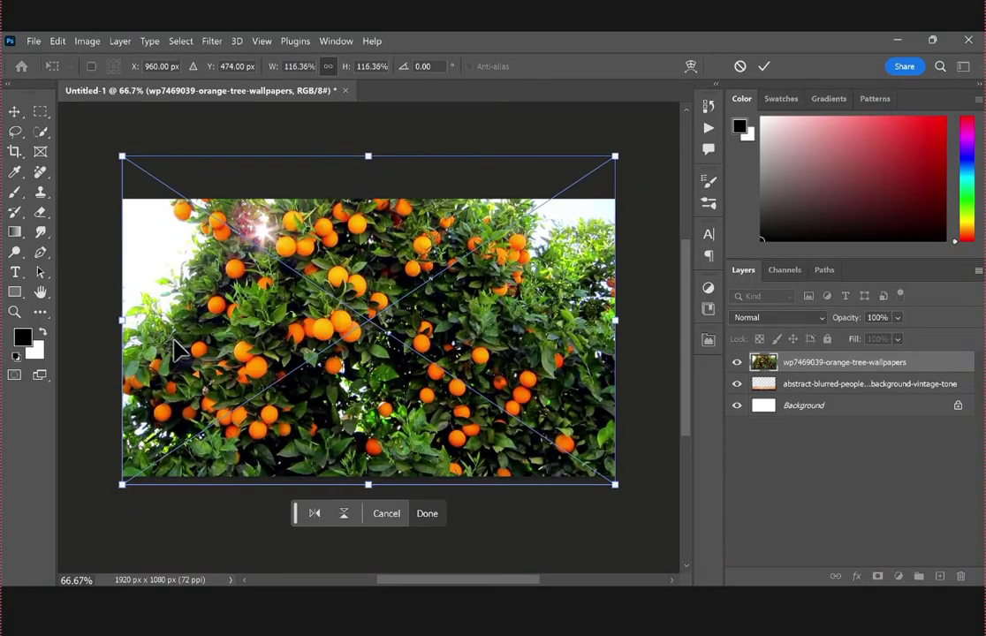
pyautogui.moveTo(131, 321); pyautogui.dragTo(87, 322)
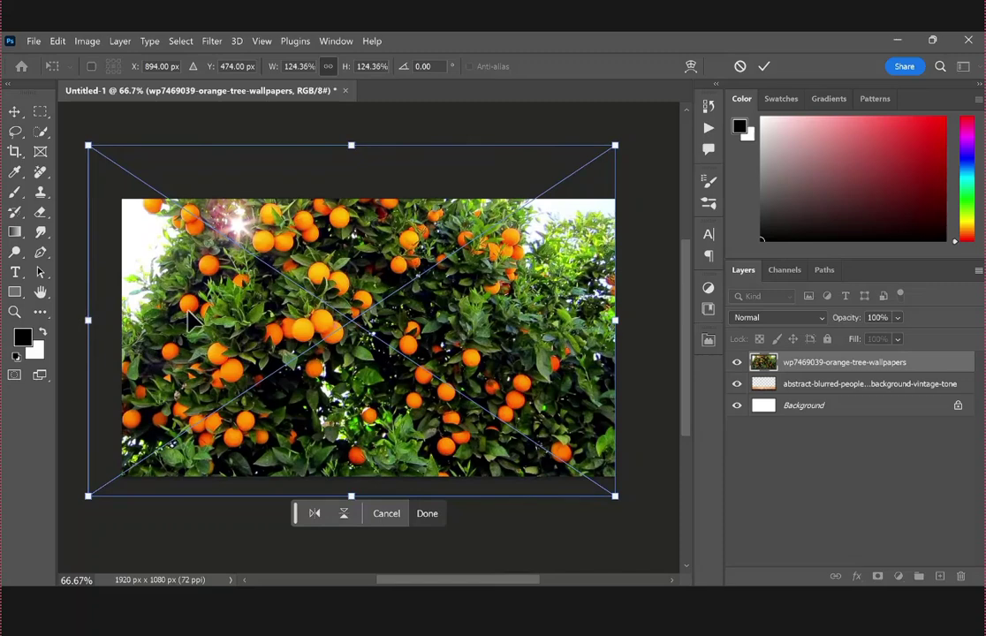
pyautogui.press('Return')
pyautogui.moveTo(287, 305); pyautogui.dragTo(289, 312)
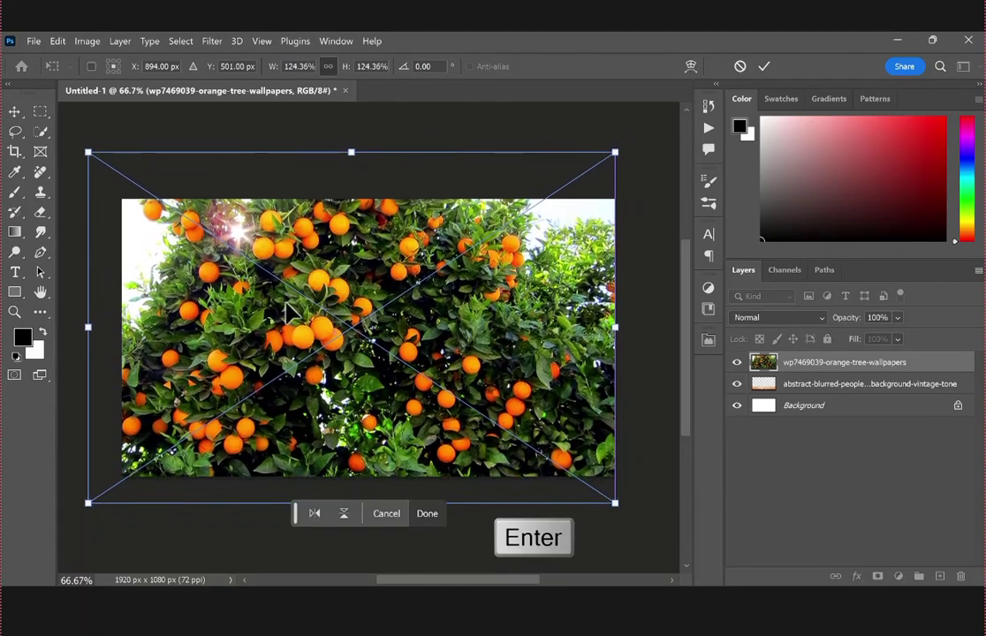
pyautogui.press('Return')
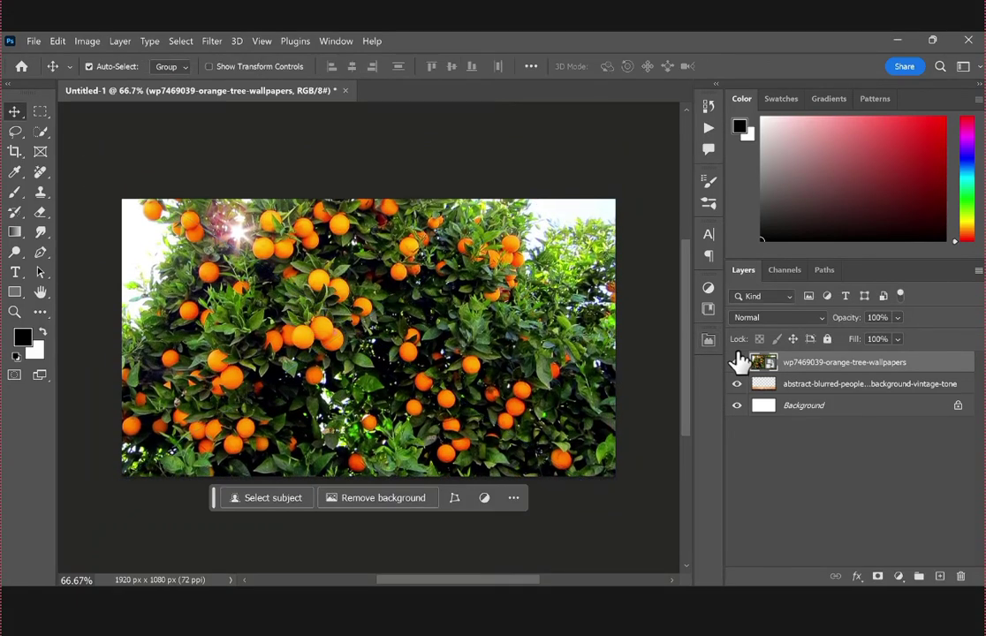
# Move the orange tree layer beneath the tabletop layer and apply a Gaussian Blur with a 33.2-pixel radius to it
pyautogui.moveTo(764, 363); pyautogui.dragTo(800, 398)
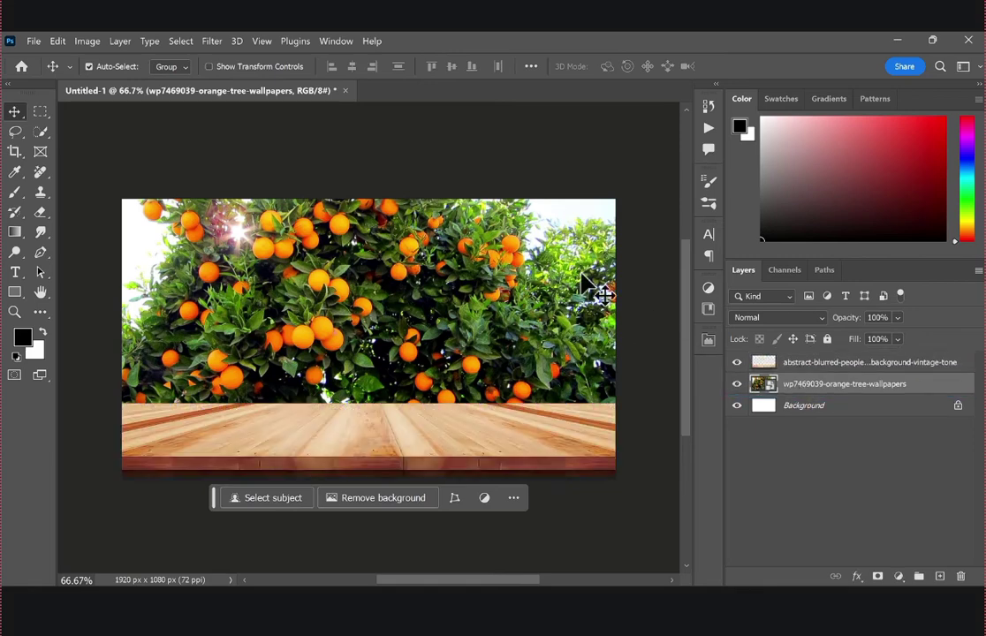
pyautogui.click(212, 41)
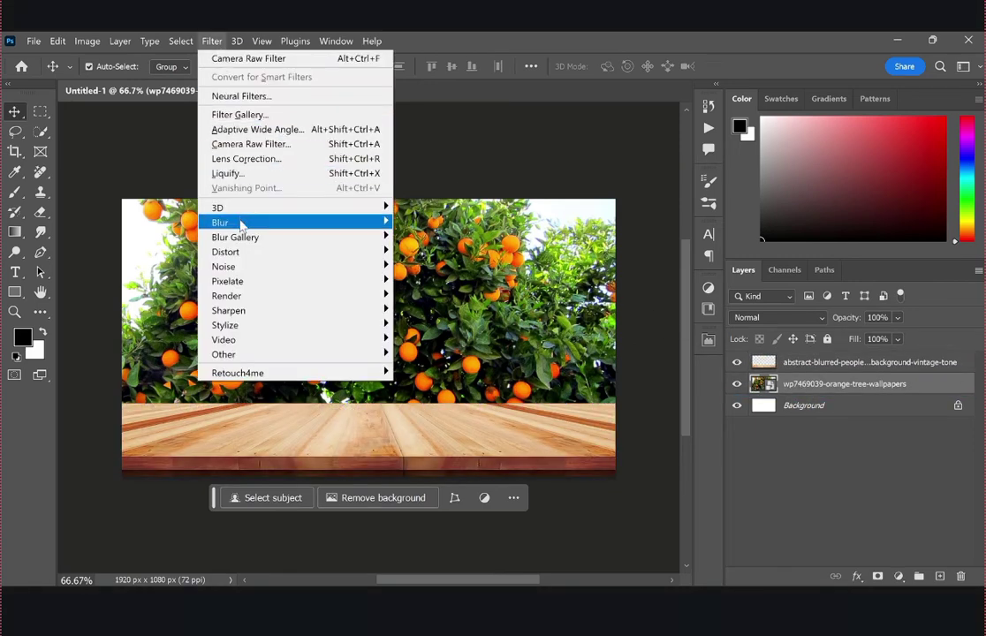
pyautogui.moveTo(240, 224)
pyautogui.click(429, 279)
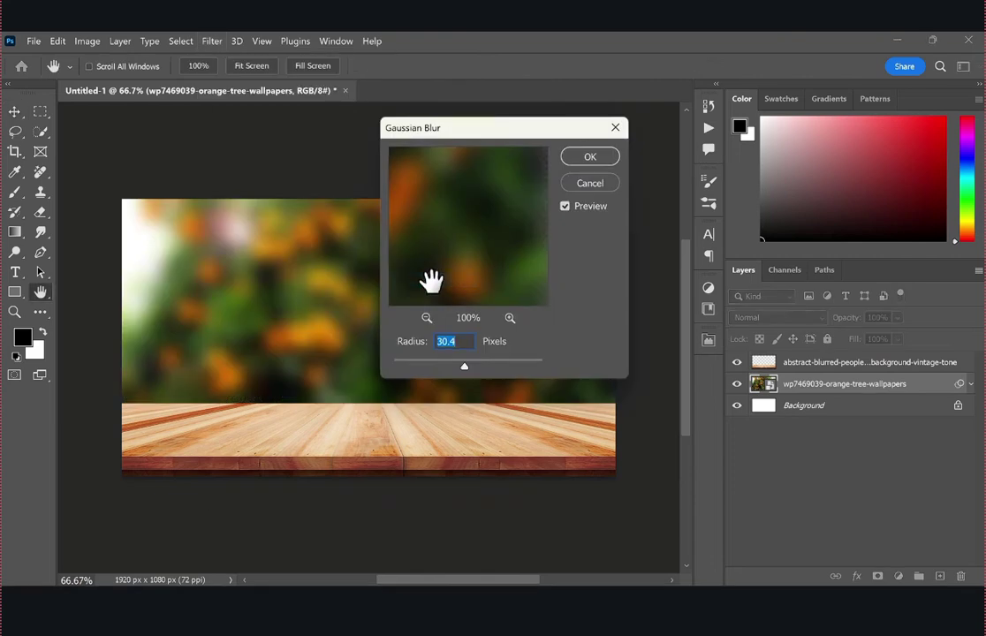
pyautogui.click(466, 365)
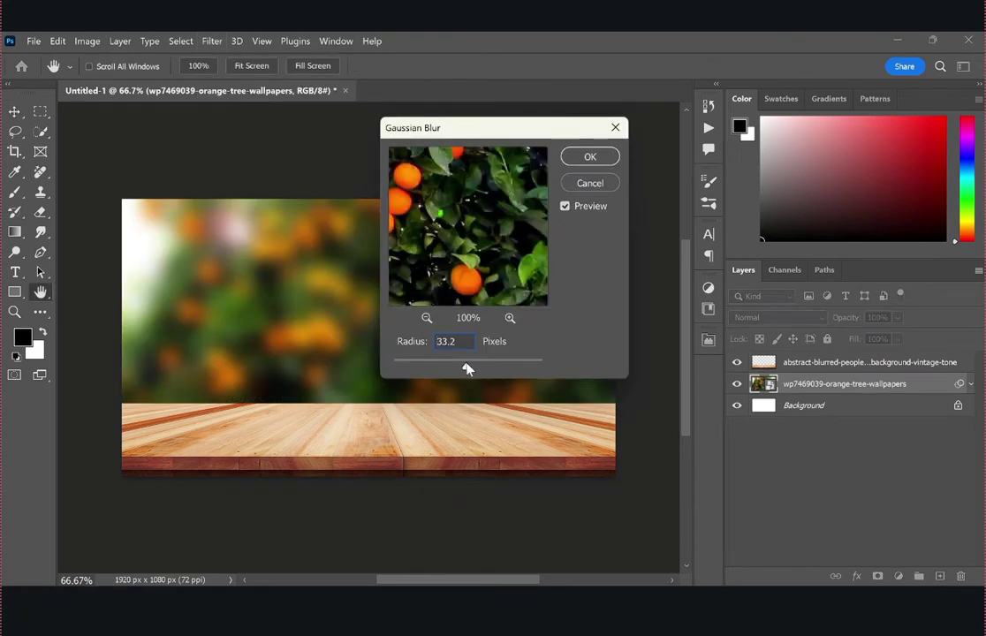
pyautogui.click(591, 157)
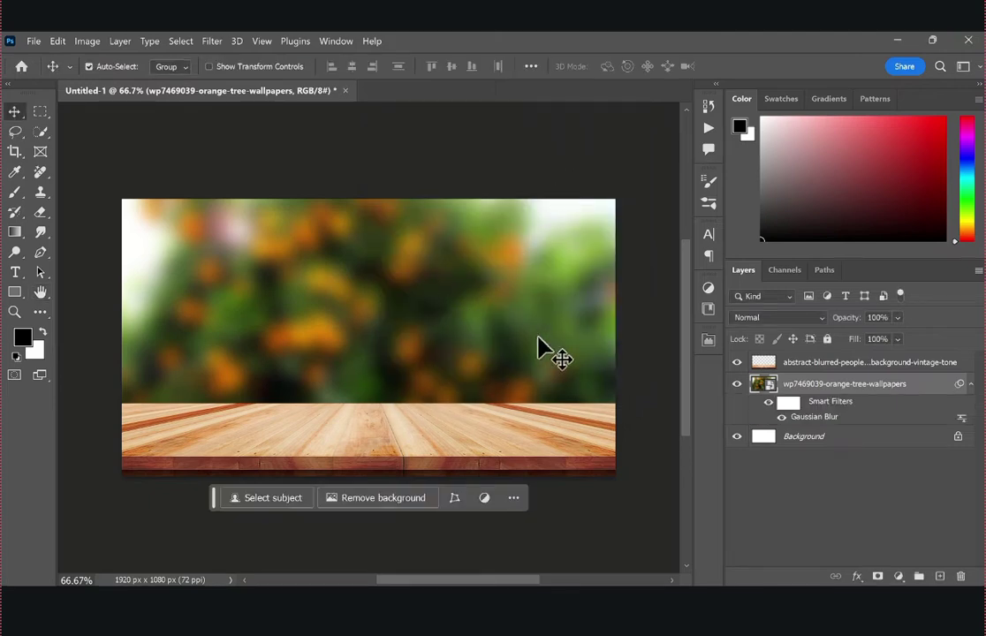
# Group the tabletop and orange tree layers and name the group Background
pyautogui.keyDown('shift'); pyautogui.click(808, 370); pyautogui.keyUp('shift')
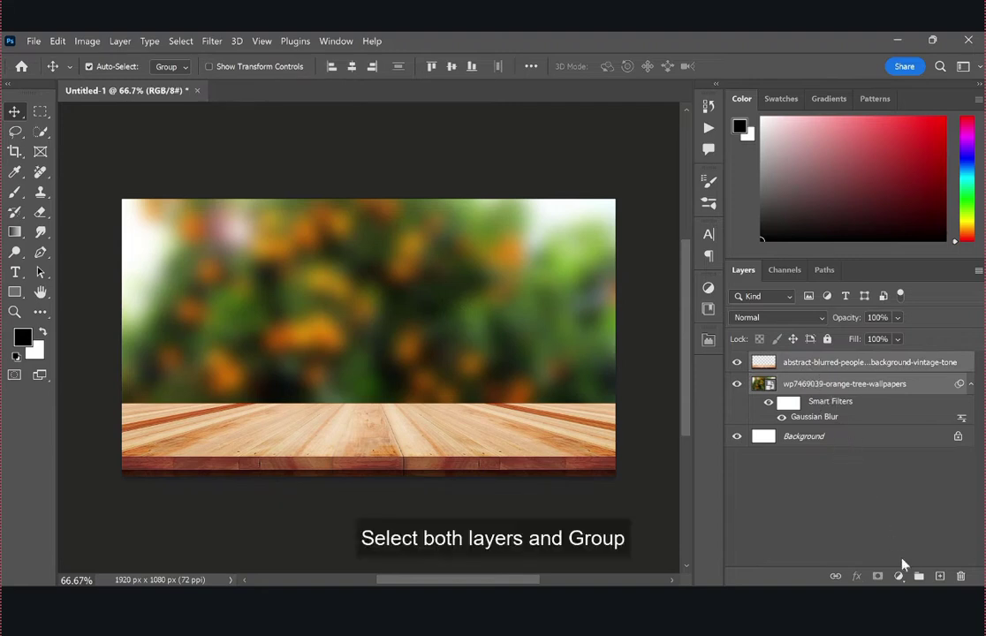
pyautogui.click(919, 577)
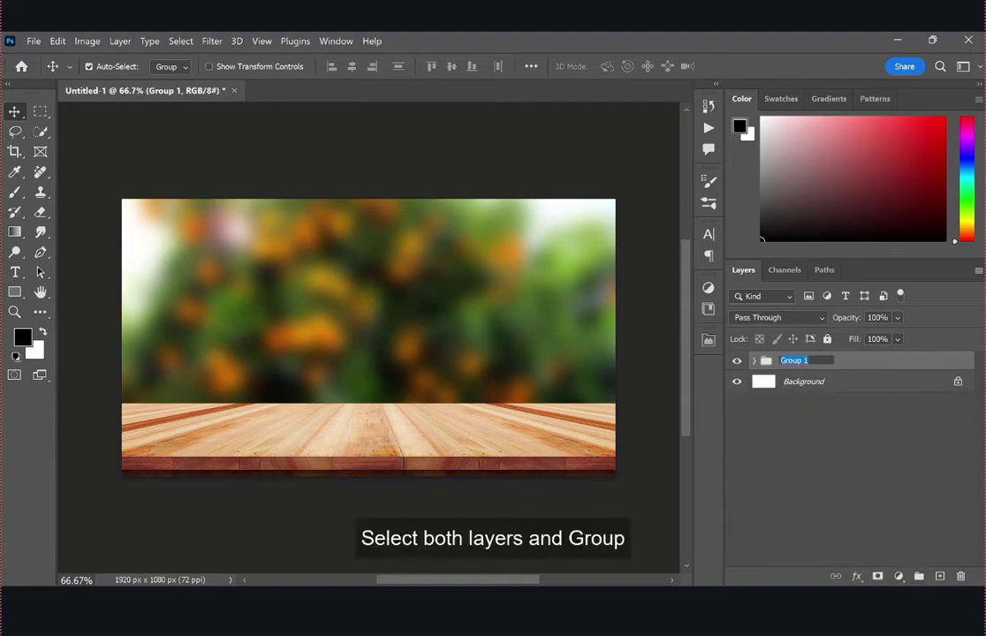
pyautogui.write('Background')
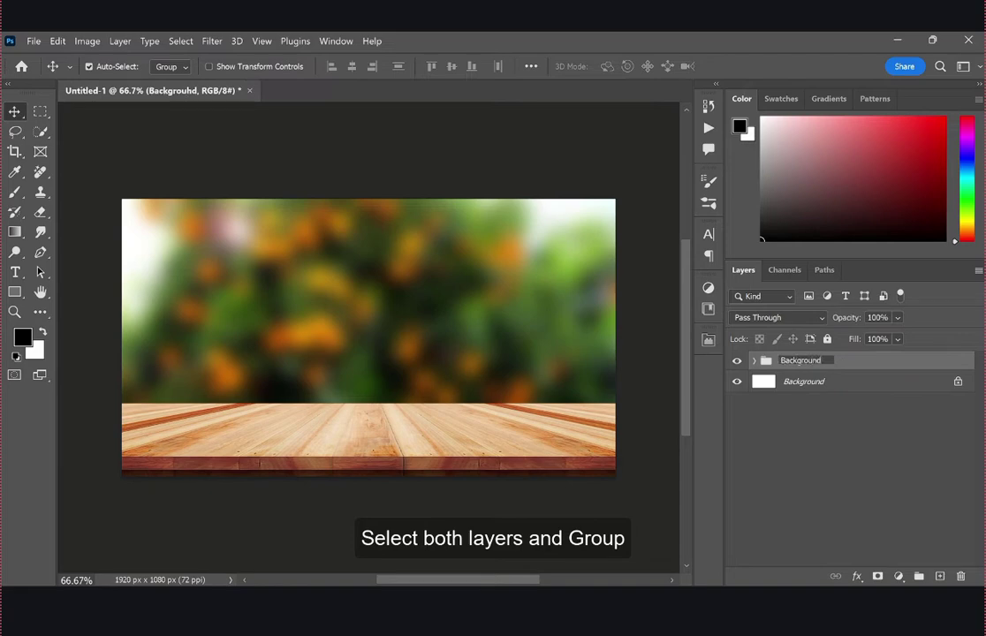
pyautogui.press('Return')
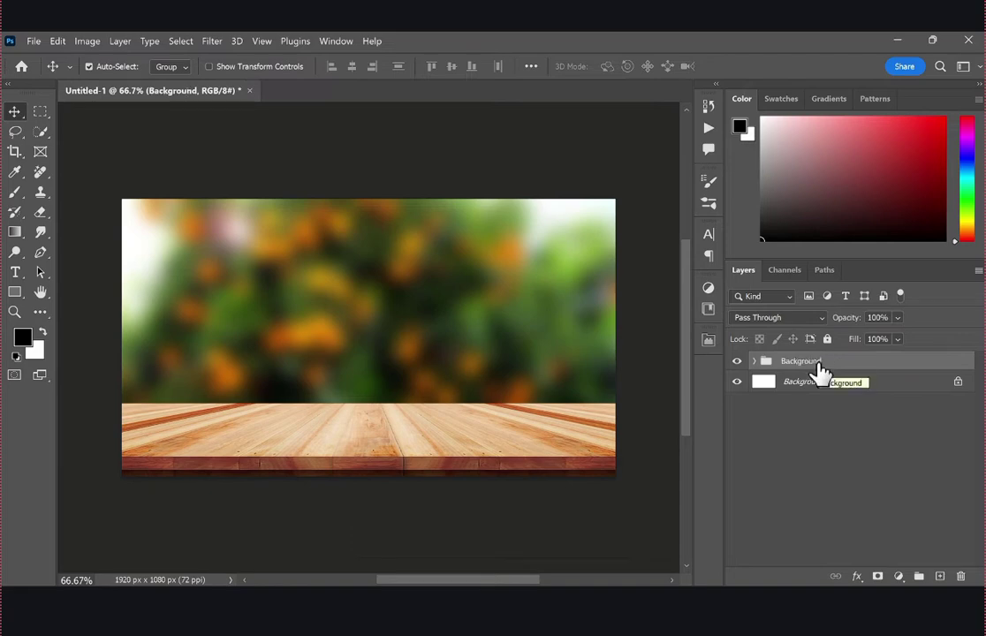
# Place the Pngtree orange fruit vitamin_6291941 image above the Background group as an embedded file
pyautogui.click(34, 41)
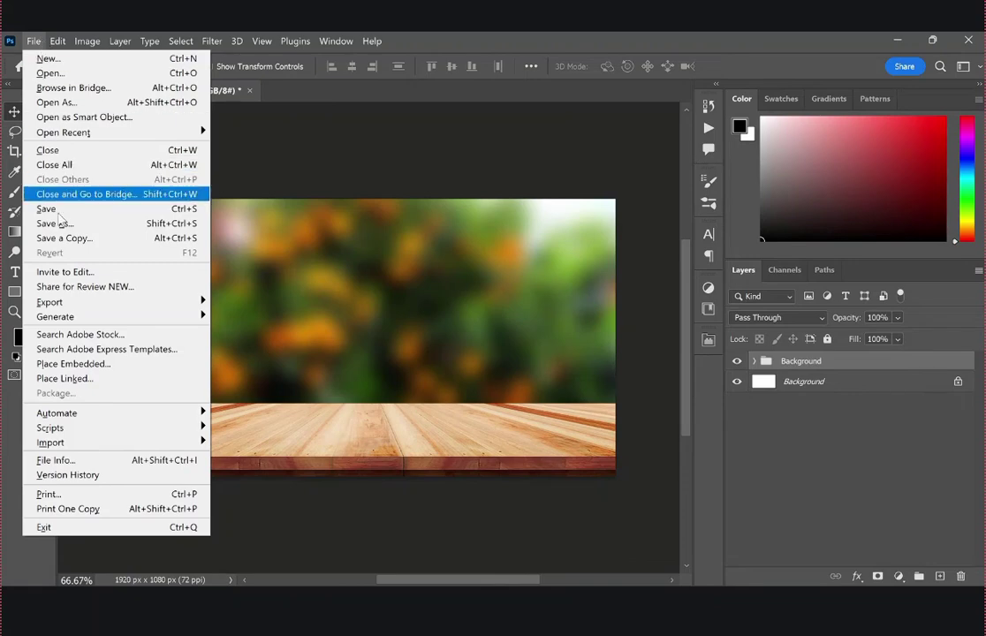
pyautogui.click(42, 368)
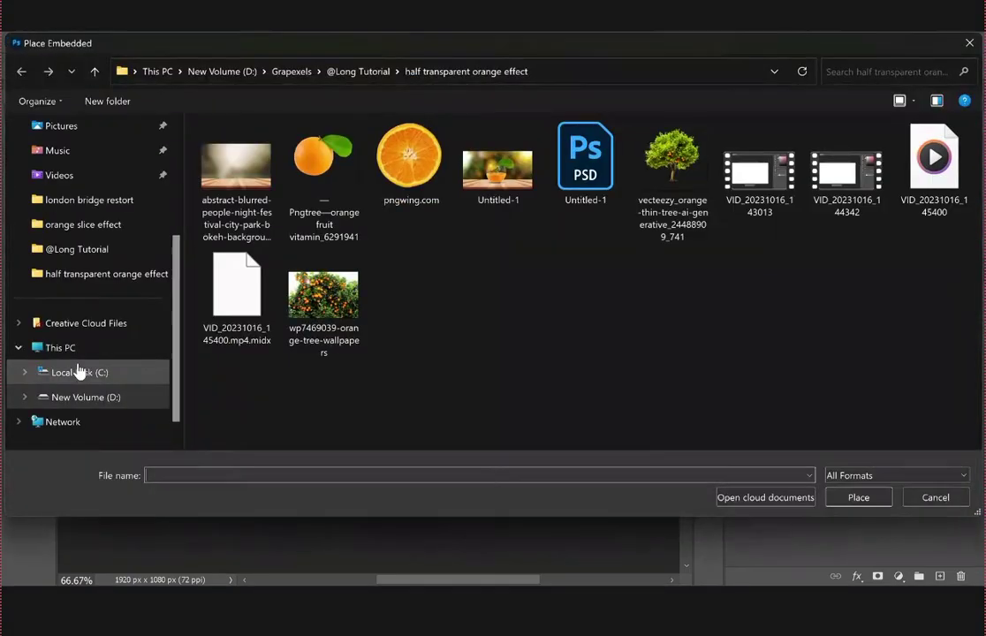
pyautogui.click(320, 183)
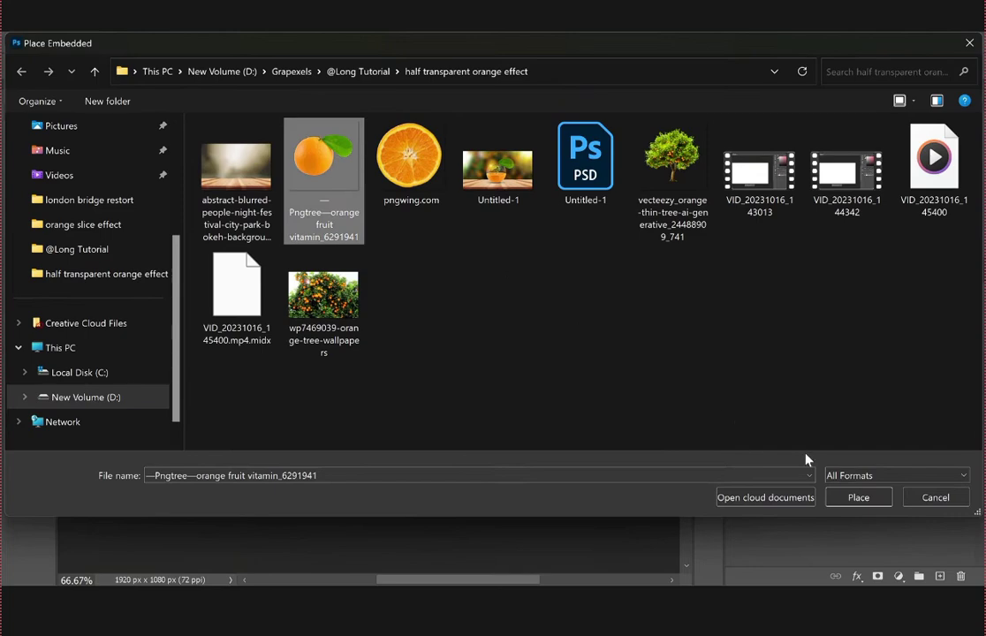
pyautogui.click(858, 498)
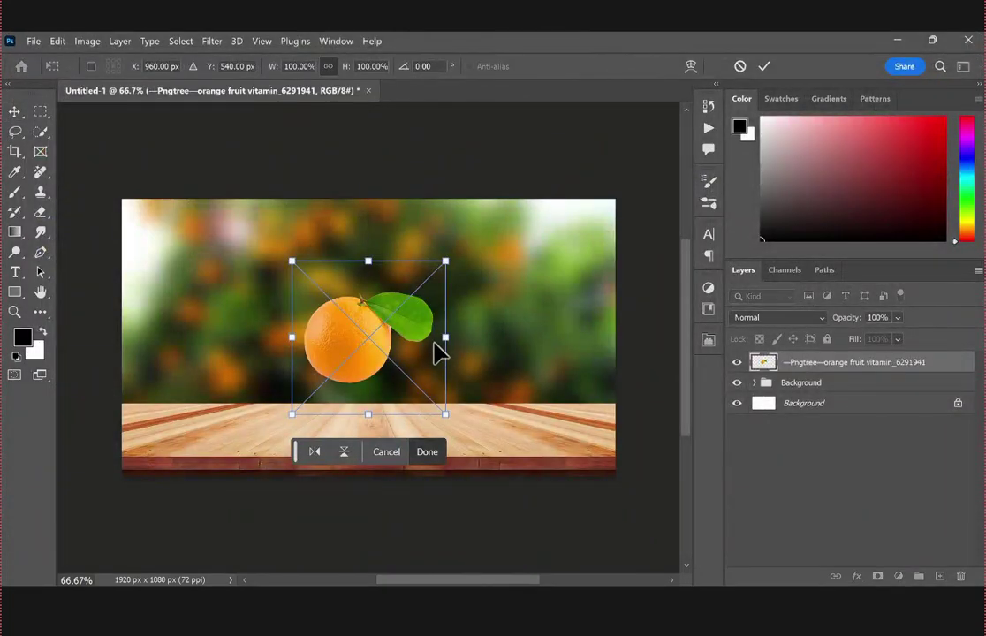
# Scale the orange to about 199%, rotate it about 17 degrees counterclockwise, and center it on the tabletop
pyautogui.moveTo(446, 339); pyautogui.dragTo(605, 287)
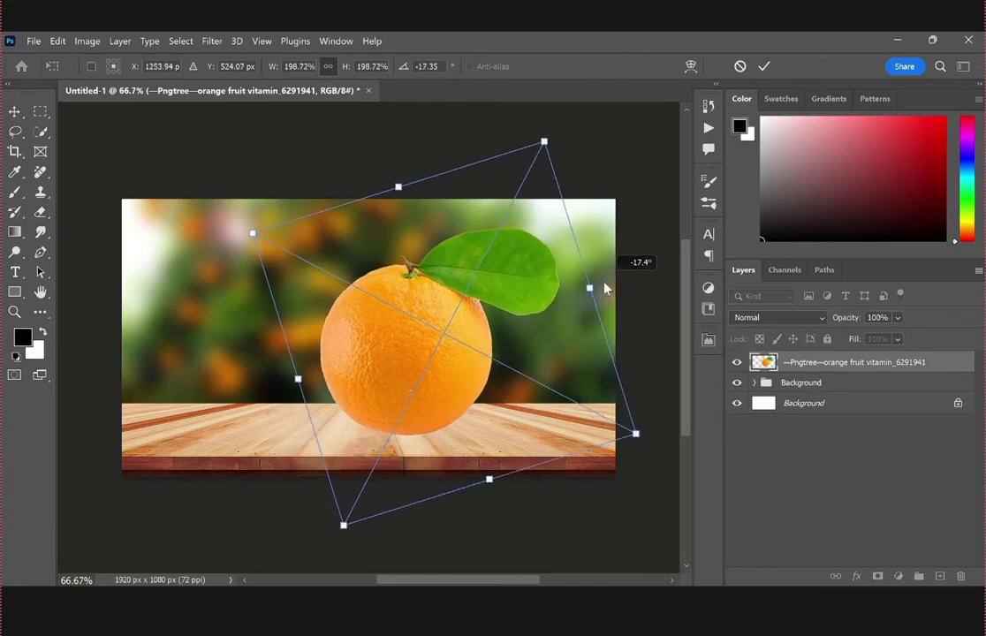
pyautogui.moveTo(477, 340); pyautogui.dragTo(436, 333)
pyautogui.press('Return')
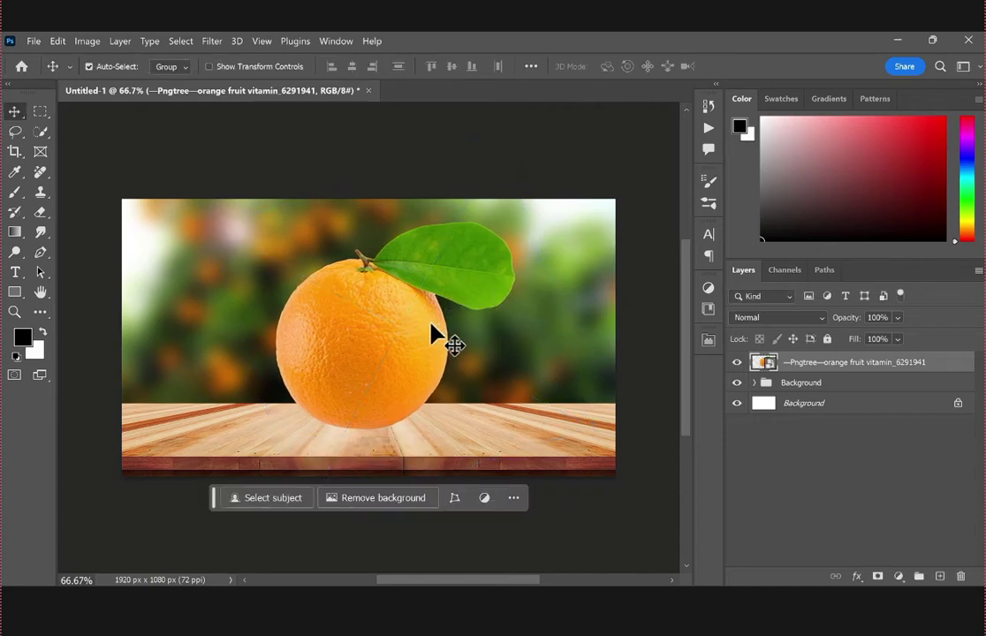
# Rasterize the orange fruit layer
pyautogui.rightClick(786, 364)
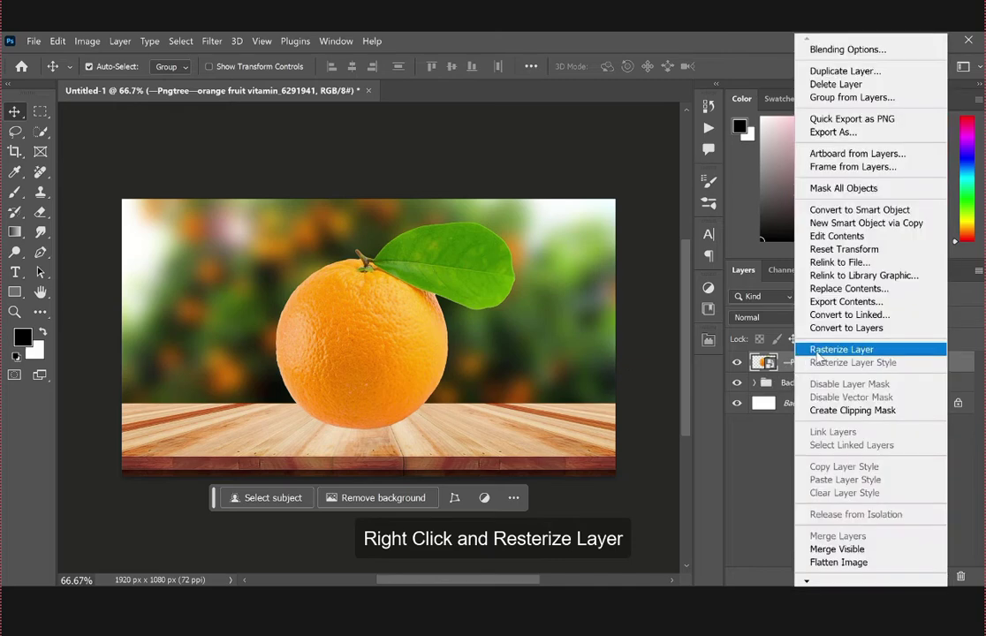
pyautogui.click(823, 348)
pyautogui.scroll(3, 361, 365)
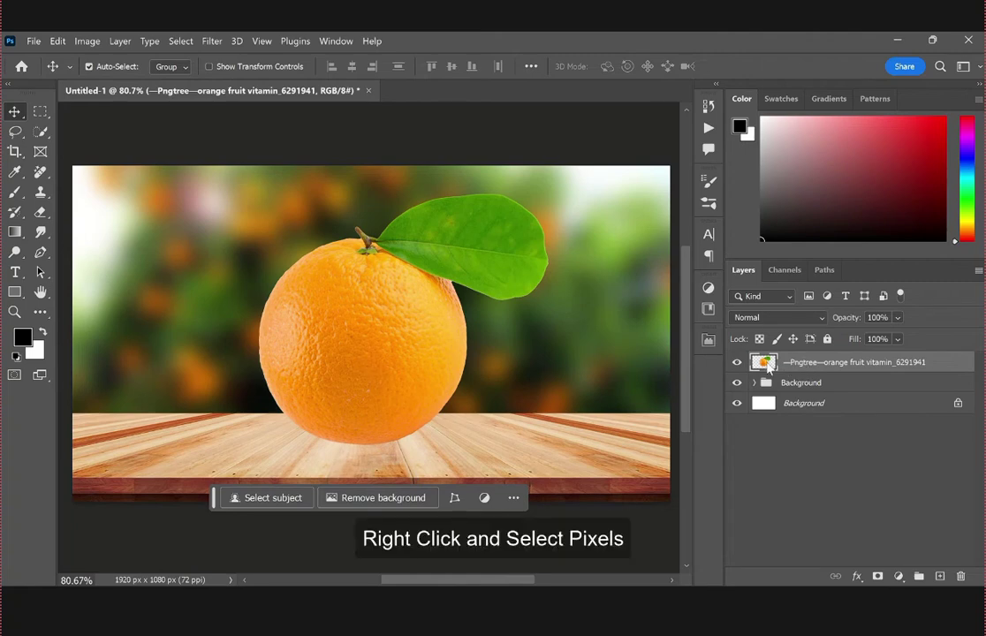
# Load the orange fruit layer's pixels as a selection and subtract the green leaf with the Quick Selection tool
pyautogui.rightClick(799, 364)
pyautogui.click(802, 98)
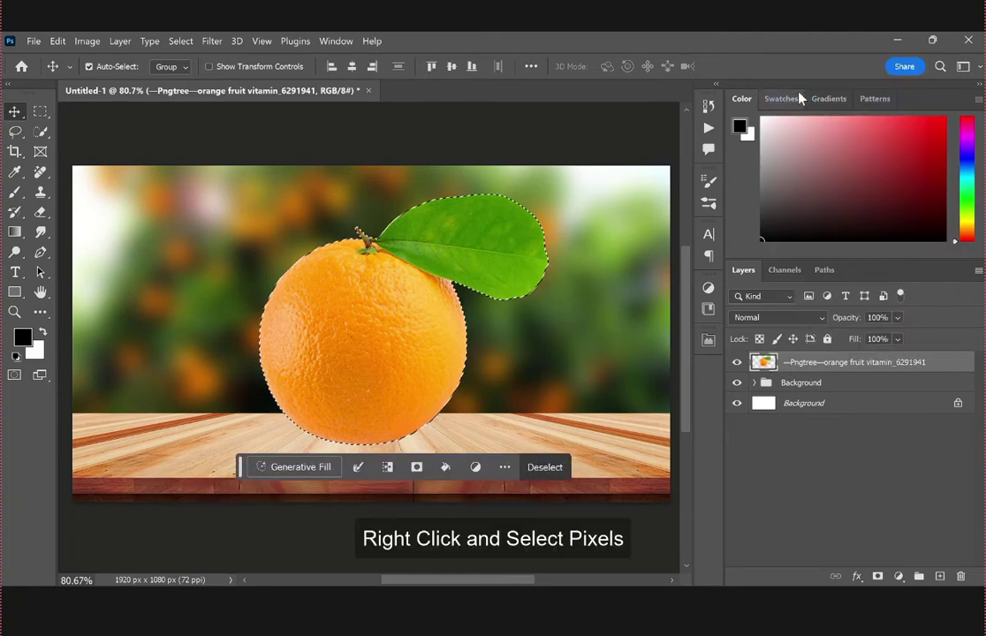
pyautogui.scroll(3, 492, 234)
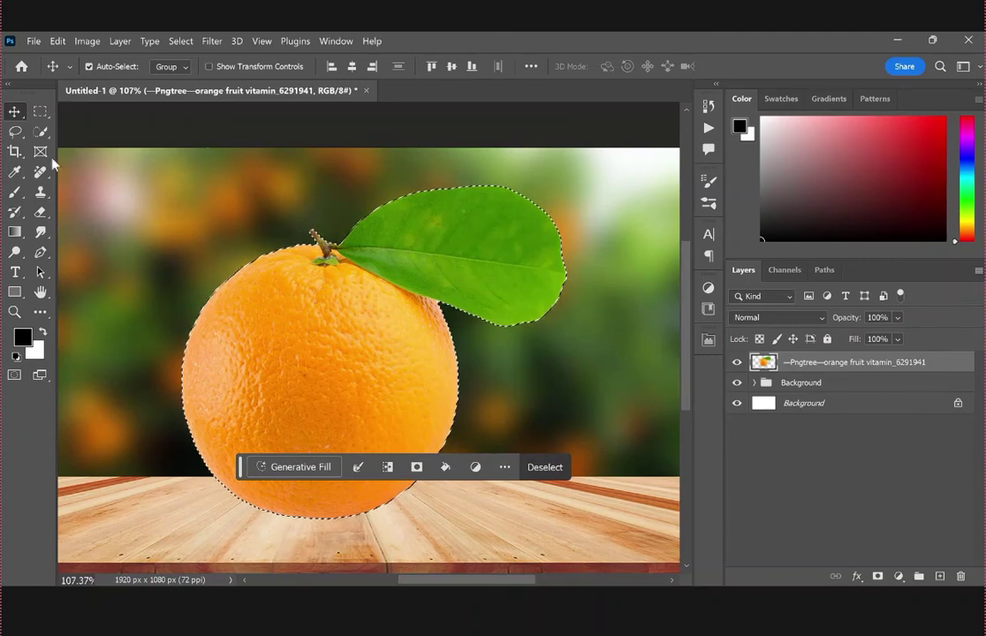
pyautogui.click(40, 131)
pyautogui.click(88, 145)
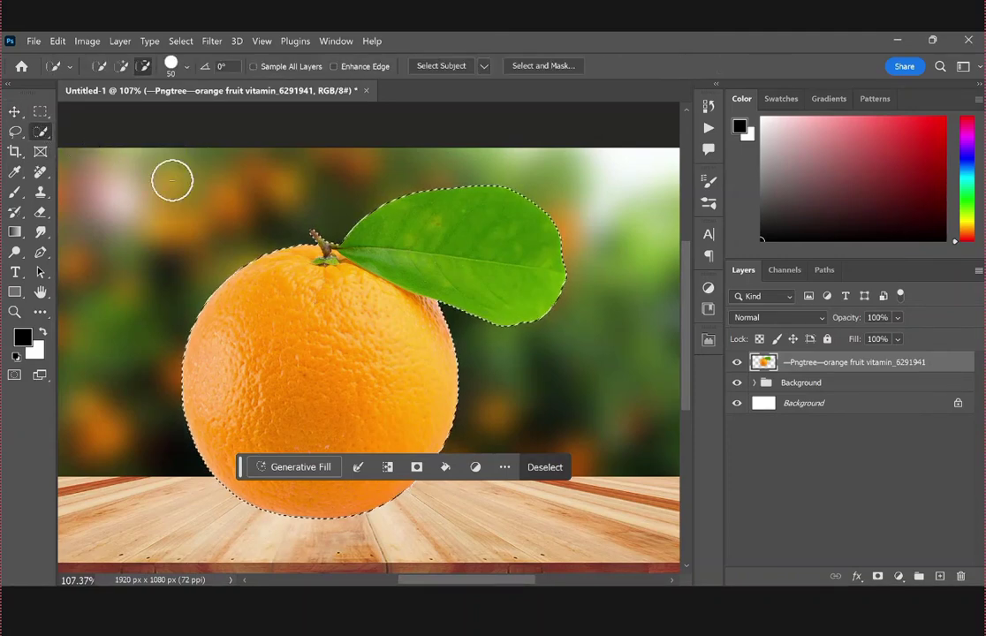
pyautogui.scroll(2, 359, 257)
pyautogui.moveTo(548, 228)
pyautogui.mouseDown()
pyautogui.moveTo(429, 152)
pyautogui.moveTo(346, 171)
pyautogui.moveTo(454, 199)
pyautogui.moveTo(613, 206)
pyautogui.moveTo(626, 256)
pyautogui.moveTo(516, 278)
pyautogui.moveTo(486, 304)
pyautogui.mouseUp()
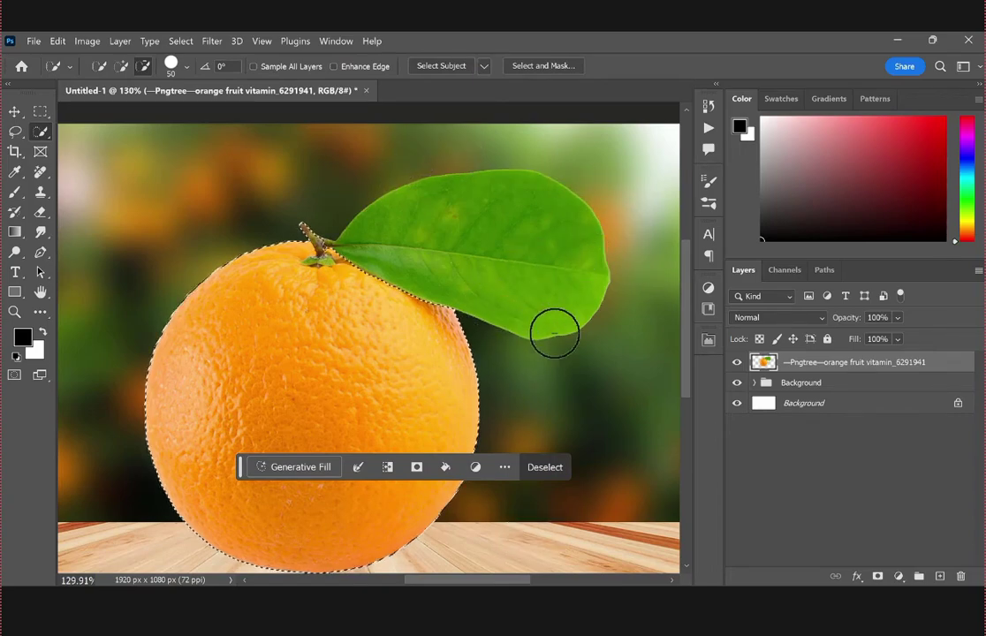
# Subtract the stem and its green base from the selection using a 10 px Quick Selection brush
pyautogui.scroll(5, 319, 269)
pyautogui.scroll(1, 312, 231)
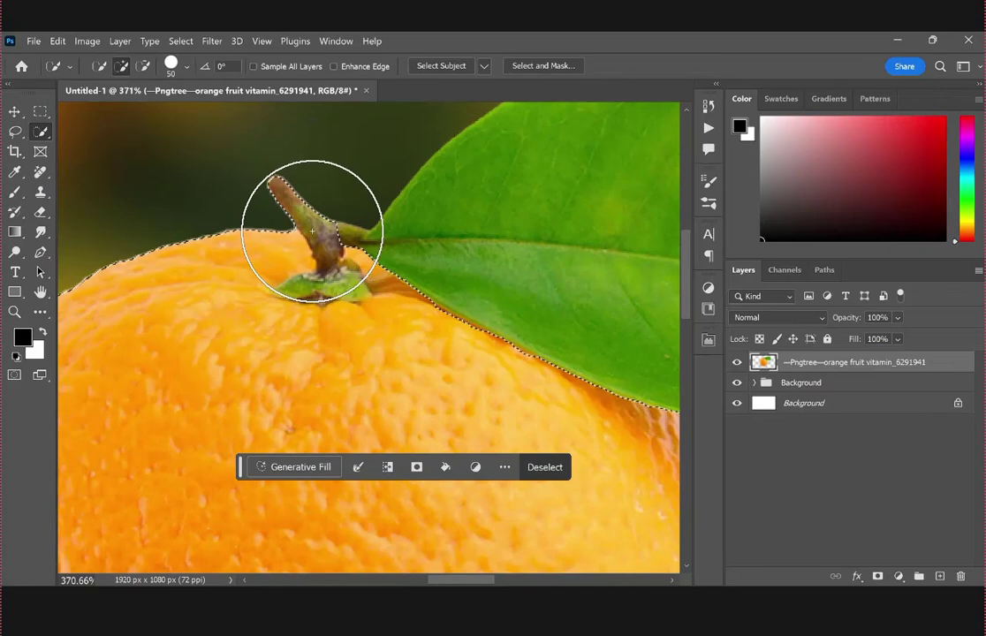
pyautogui.press('[')
pyautogui.press('[')
pyautogui.press('[')
pyautogui.press('[')
pyautogui.moveTo(276, 186); pyautogui.dragTo(286, 191)
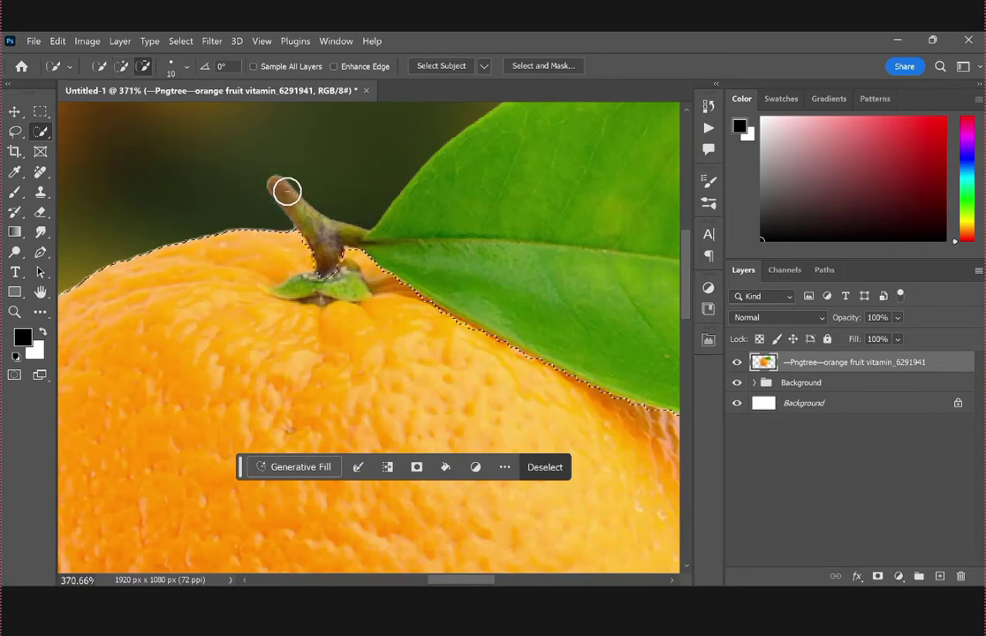
pyautogui.moveTo(327, 257); pyautogui.dragTo(325, 283)
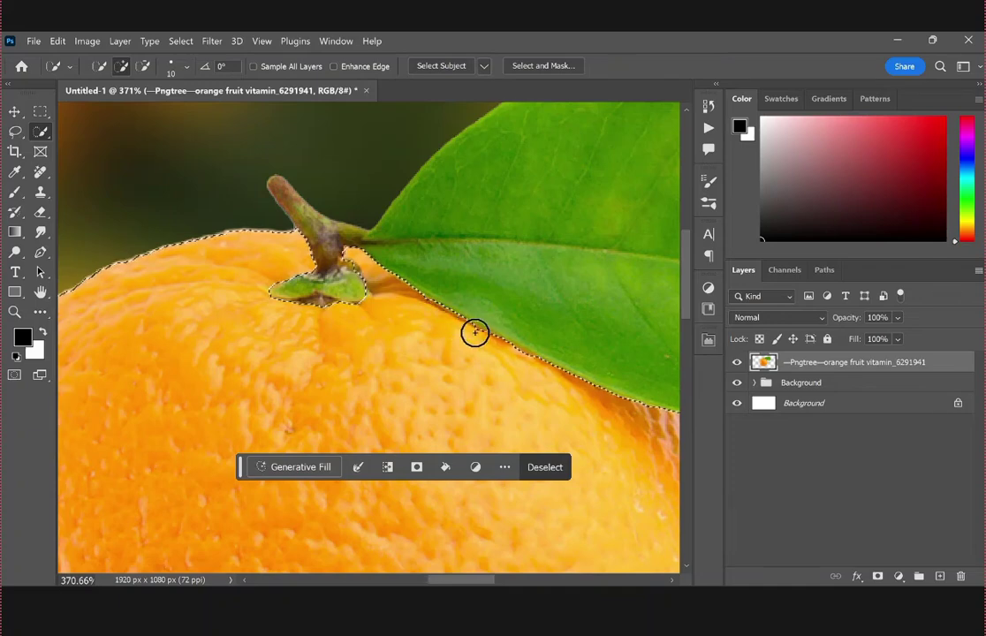
# Refine the selection edge around the stem base and along the underside of the leaf
pyautogui.hscroll(3, 429, 308)
pyautogui.scroll(-2, 428, 308)
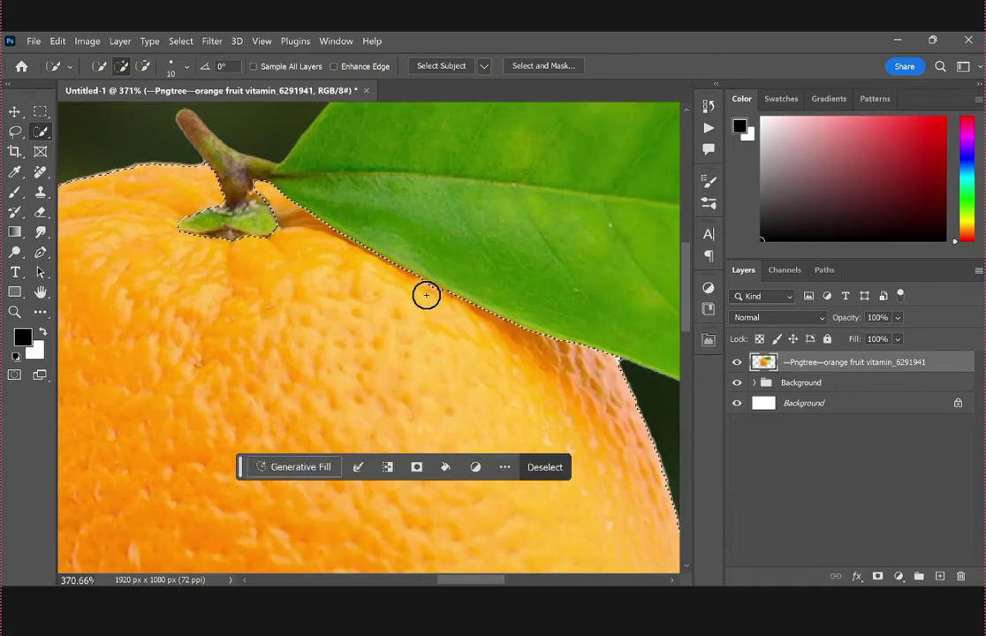
pyautogui.moveTo(327, 267); pyautogui.dragTo(381, 292)
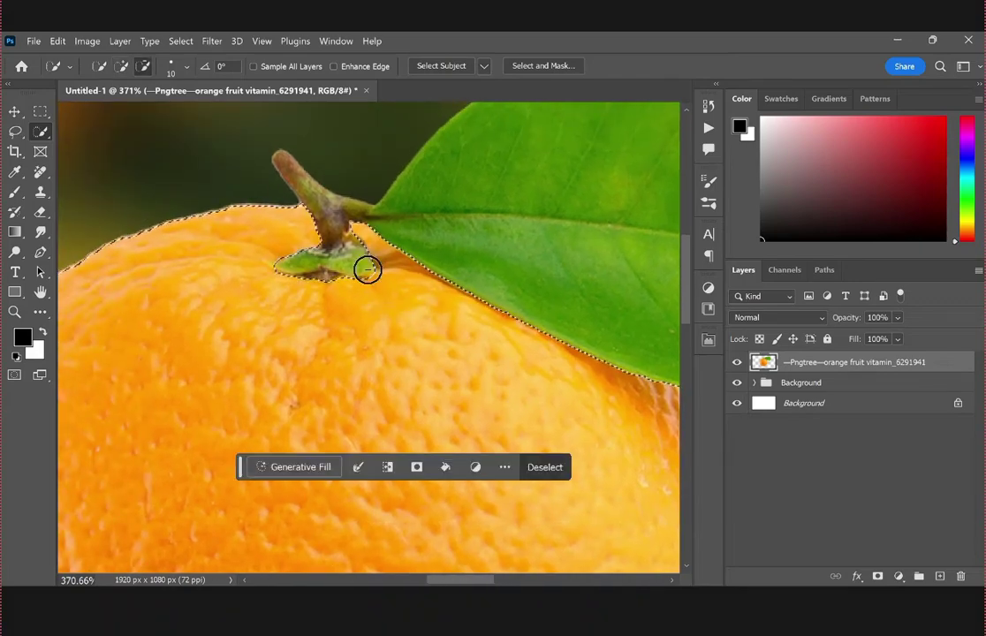
pyautogui.scroll(-6, 299, 208)
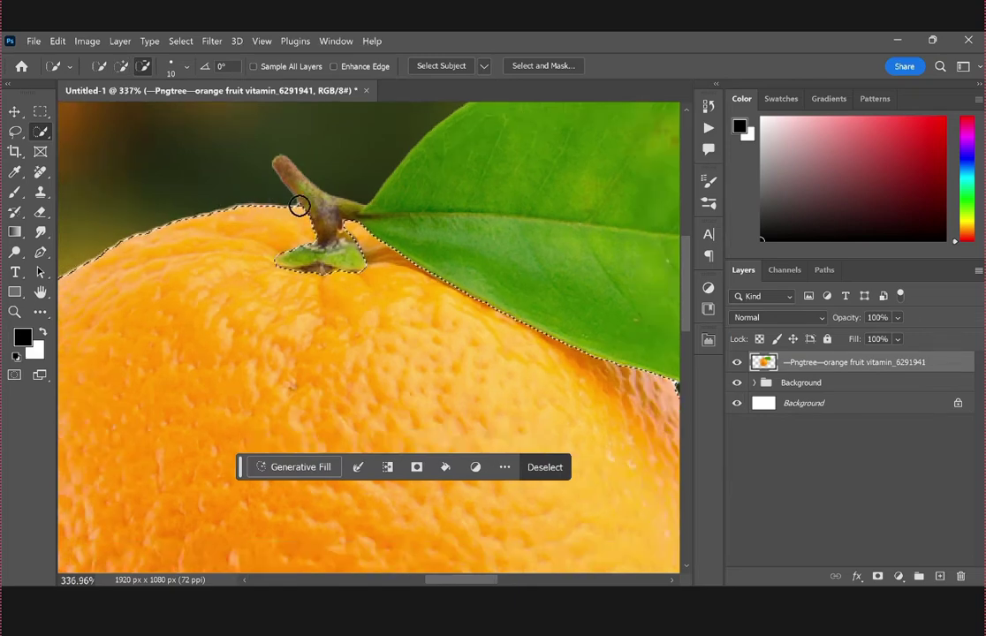
pyautogui.moveTo(238, 252); pyautogui.dragTo(404, 214)
pyautogui.moveTo(327, 214)
pyautogui.mouseDown()
pyautogui.moveTo(400, 171)
pyautogui.moveTo(281, 214)
pyautogui.moveTo(243, 286)
pyautogui.mouseUp()
pyautogui.hotkey('ctrl', 'z')
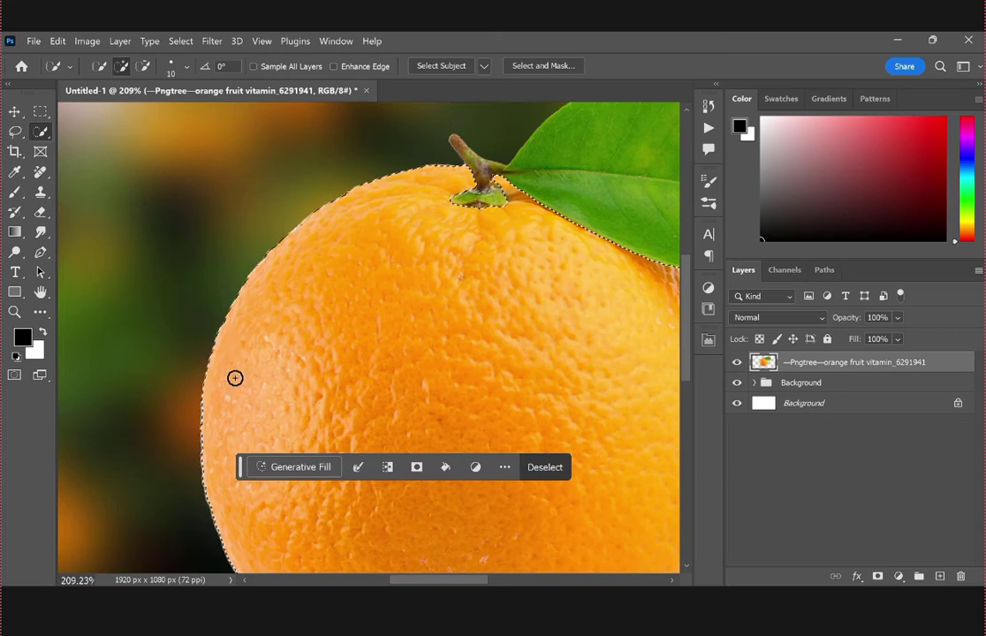
# Subtract the orange's lower half from the selection with a rectangular marquee and copy the remaining upper half to a new layer
pyautogui.scroll(-3, 297, 288)
pyautogui.scroll(-3, 409, 277)
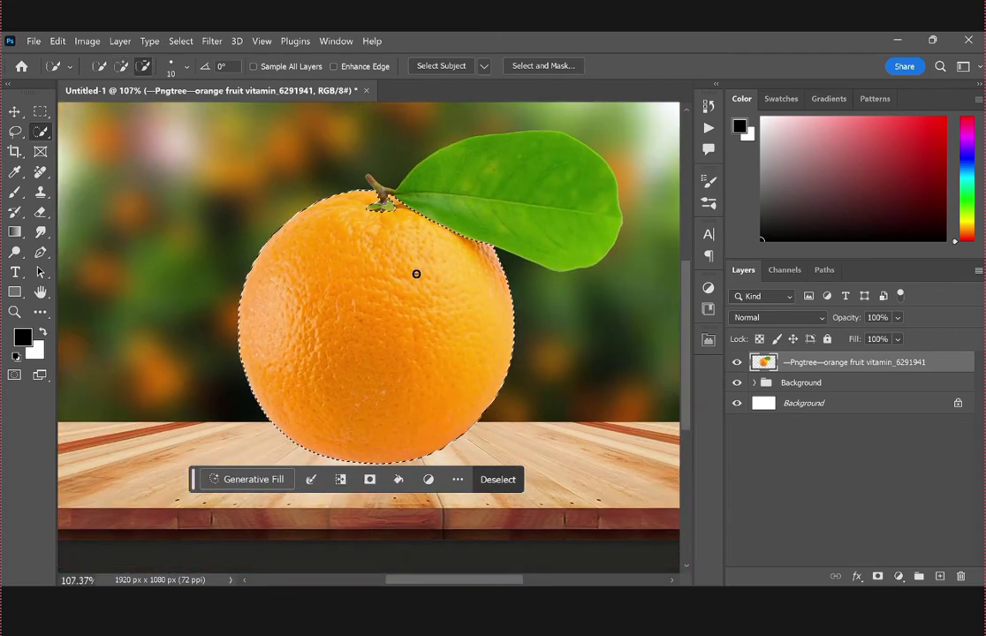
pyautogui.moveTo(40, 111); pyautogui.dragTo(97, 106)
pyautogui.press('alt')
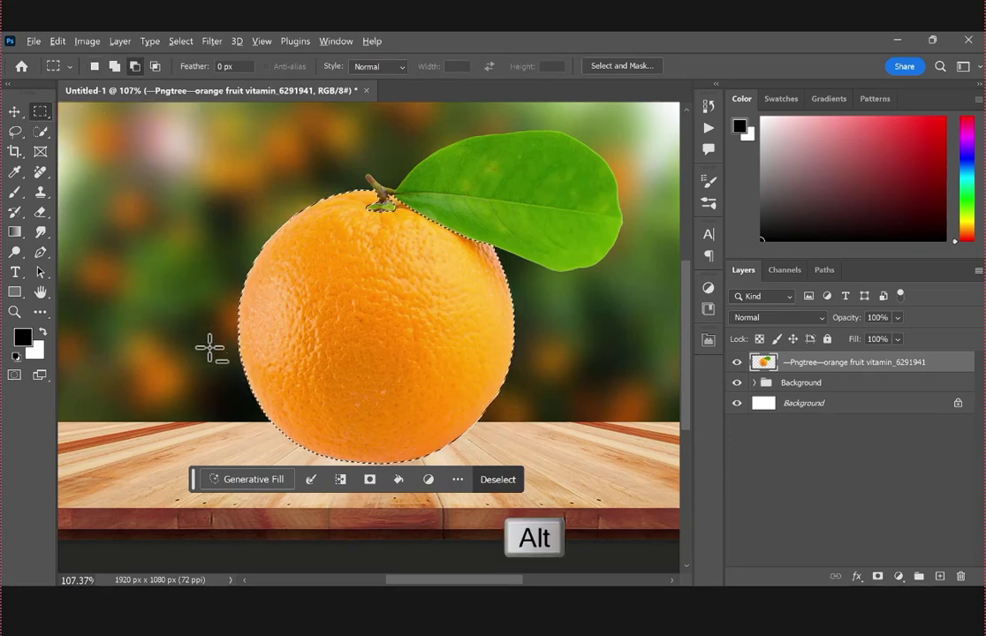
pyautogui.moveTo(224, 351); pyautogui.dragTo(571, 480)
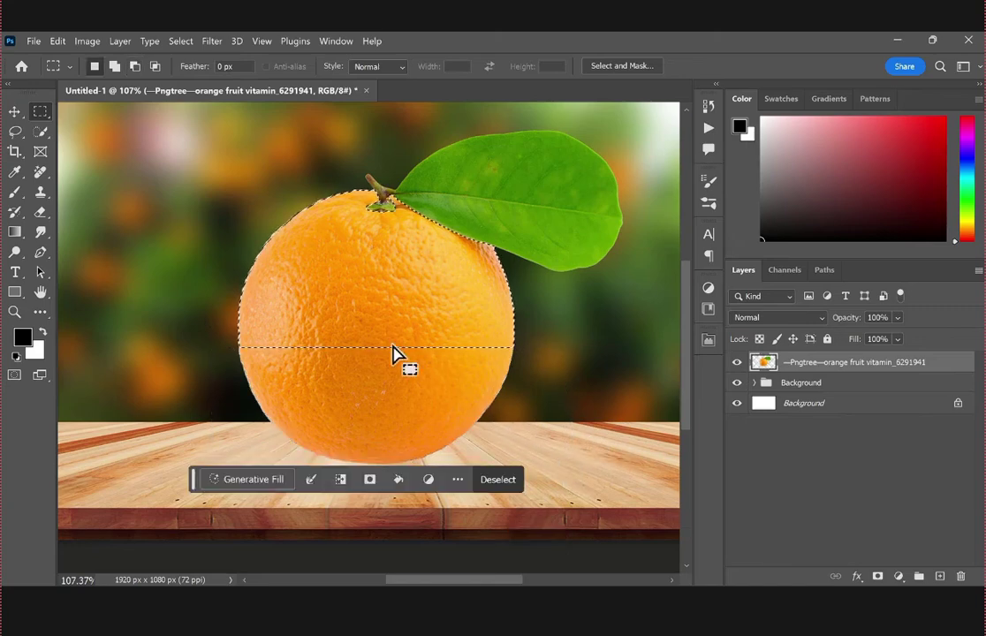
pyautogui.hotkey('ctrl', 'j')
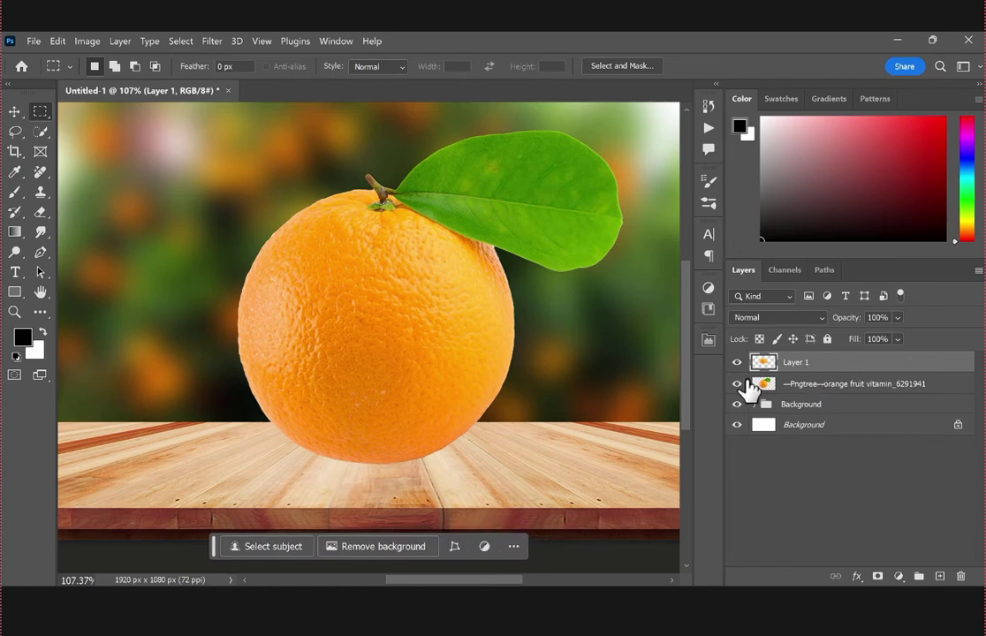
# Hide the original orange fruit layer and set the copied upper half's blend mode to Screen
pyautogui.click(737, 384)
pyautogui.click(762, 318)
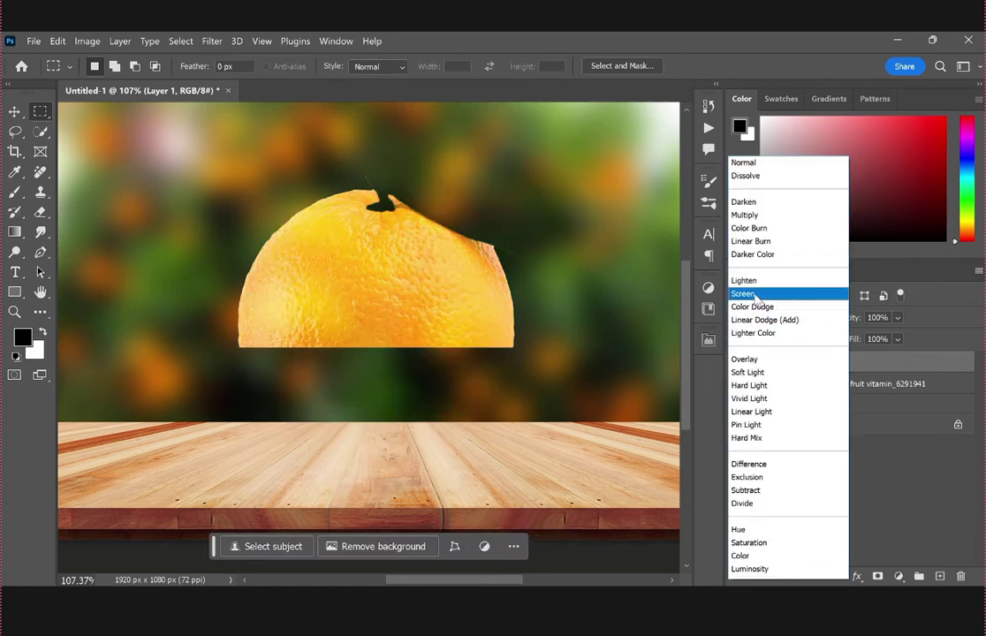
pyautogui.click(743, 293)
# Desaturate the copied upper half of the orange
pyautogui.click(89, 41)
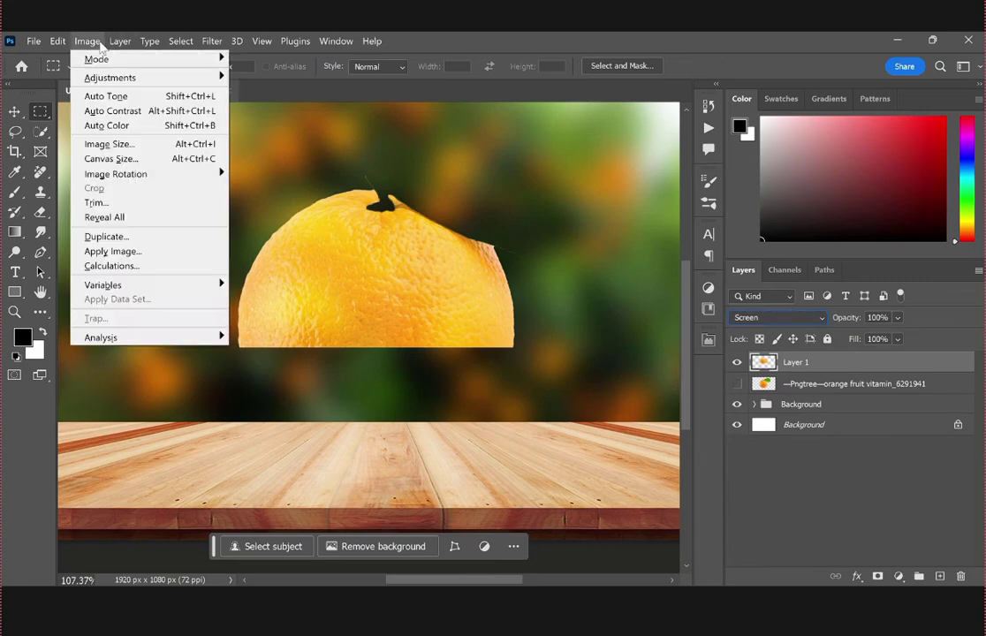
pyautogui.moveTo(150, 76)
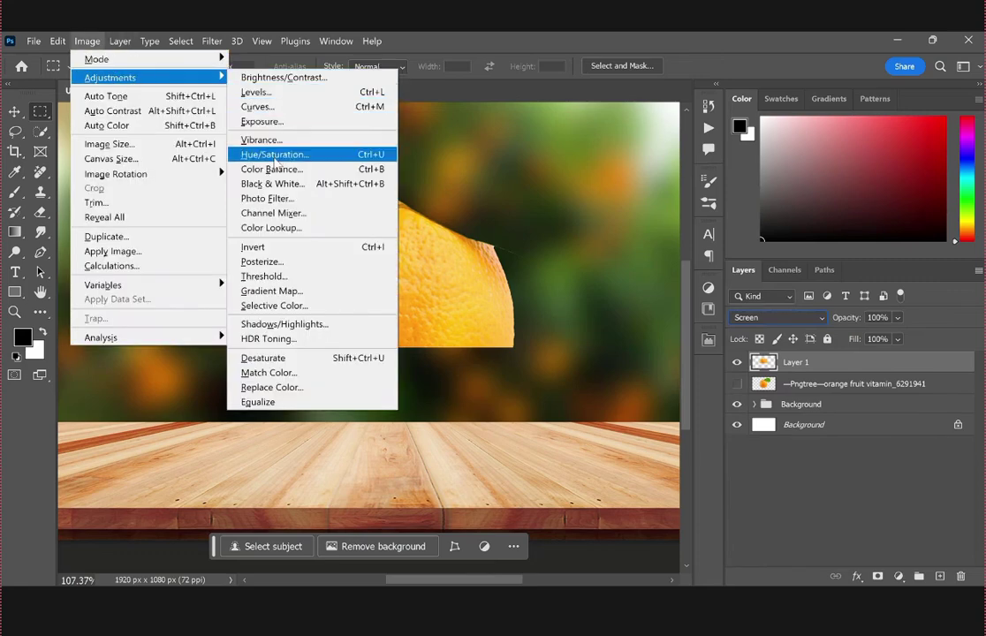
pyautogui.click(262, 359)
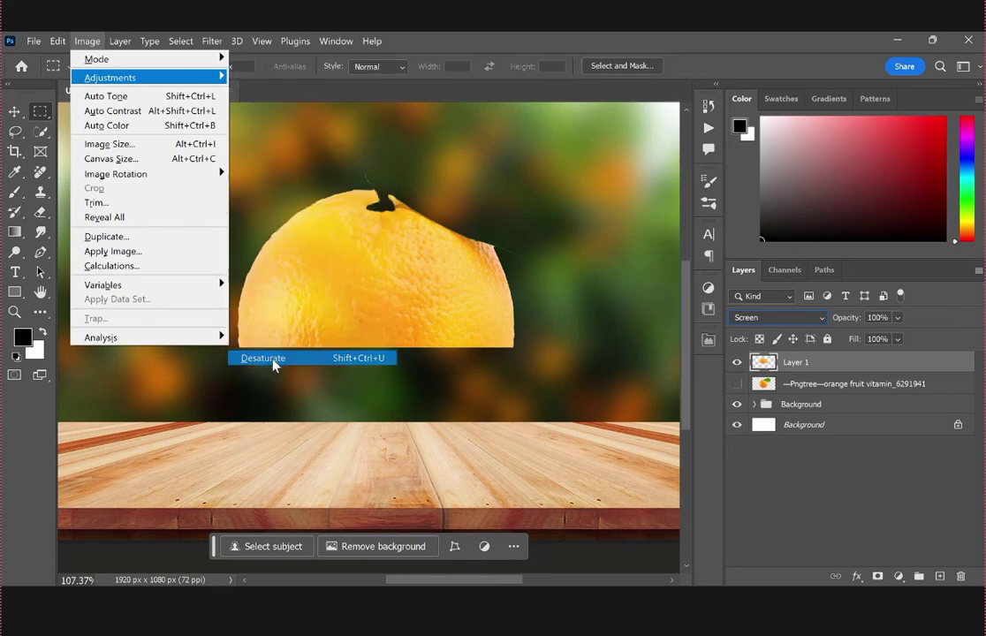
# Apply a Levels adjustment to the desaturated half with input levels 94, 0.58 and 196
pyautogui.click(86, 41)
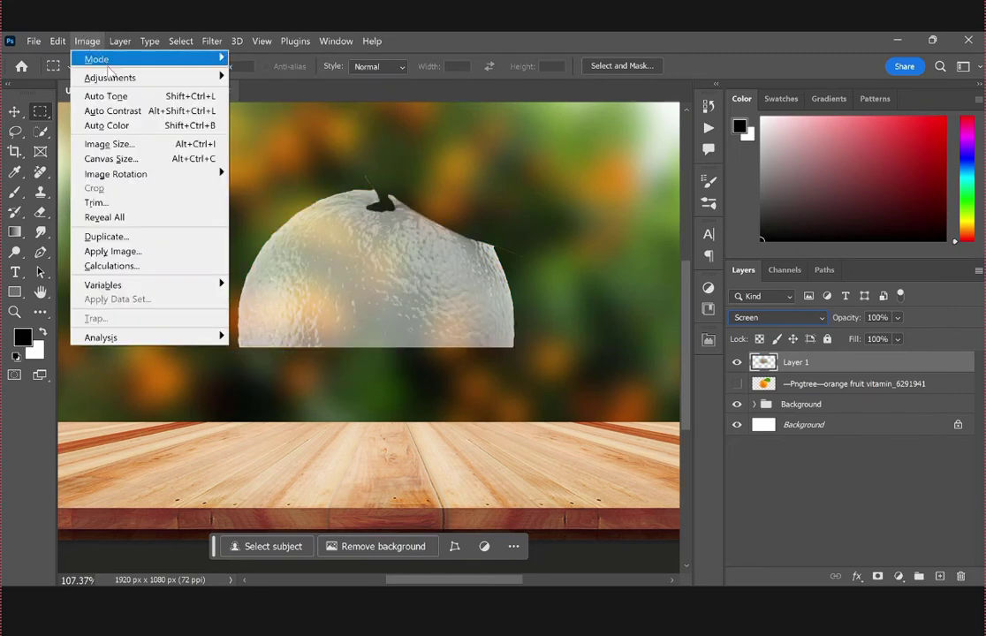
pyautogui.moveTo(137, 77)
pyautogui.click(257, 93)
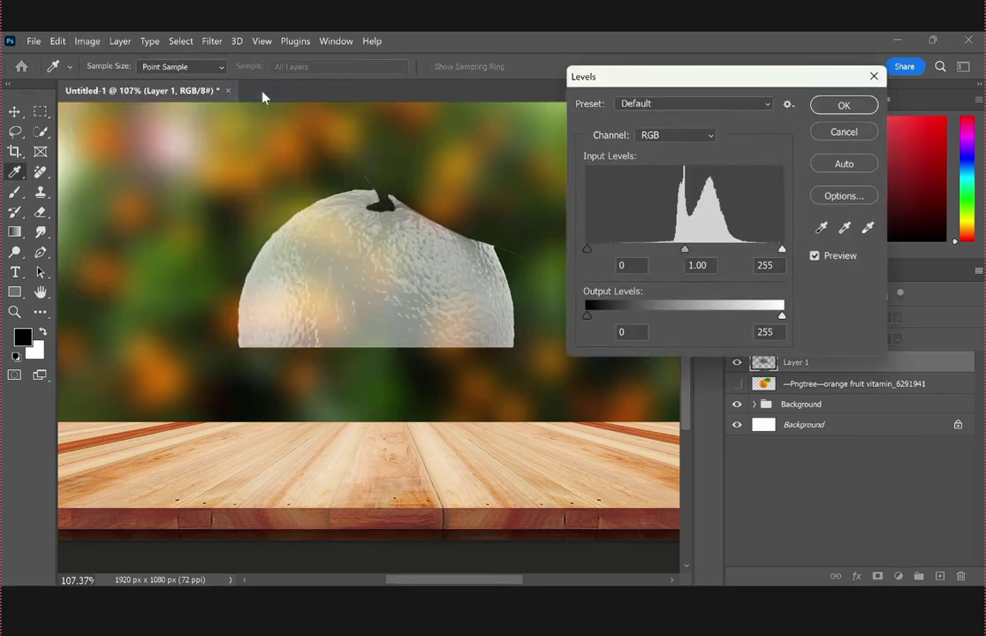
pyautogui.moveTo(587, 251); pyautogui.dragTo(641, 254)
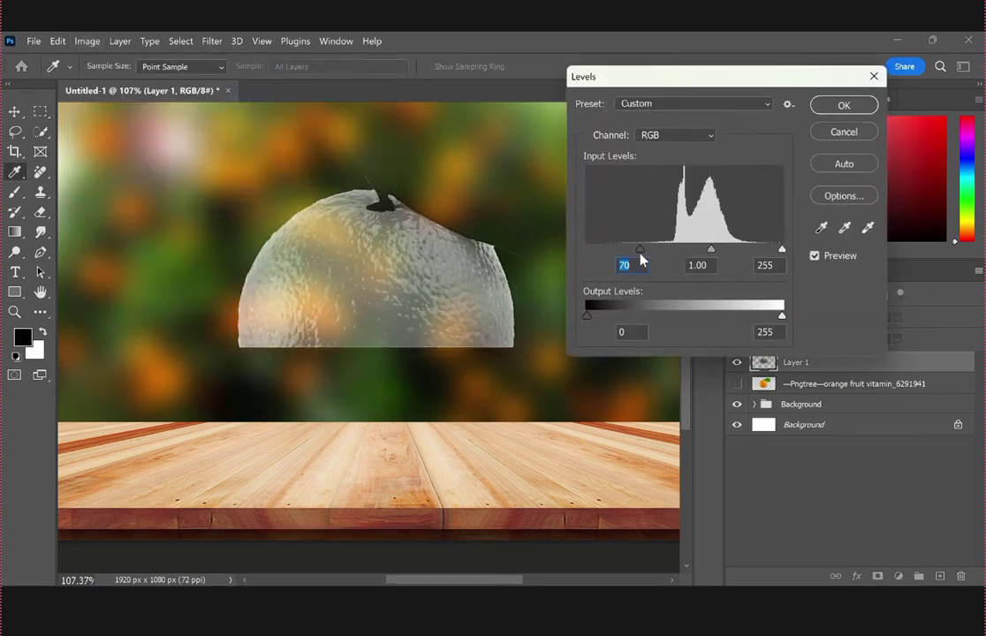
pyautogui.moveTo(780, 251); pyautogui.dragTo(715, 251)
pyautogui.moveTo(651, 253); pyautogui.dragTo(716, 253)
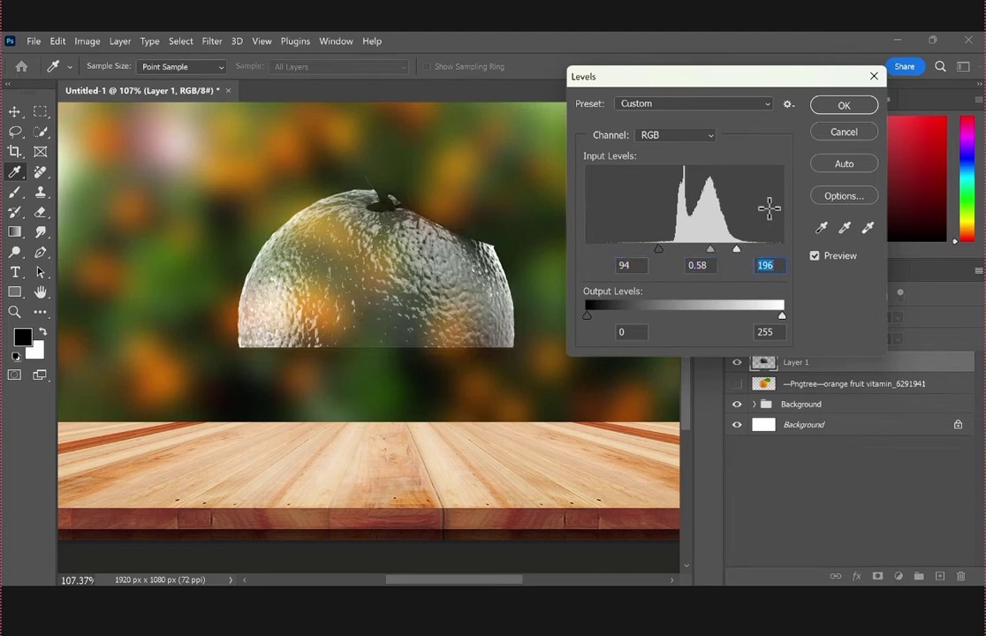
pyautogui.click(863, 108)
pyautogui.press('m')
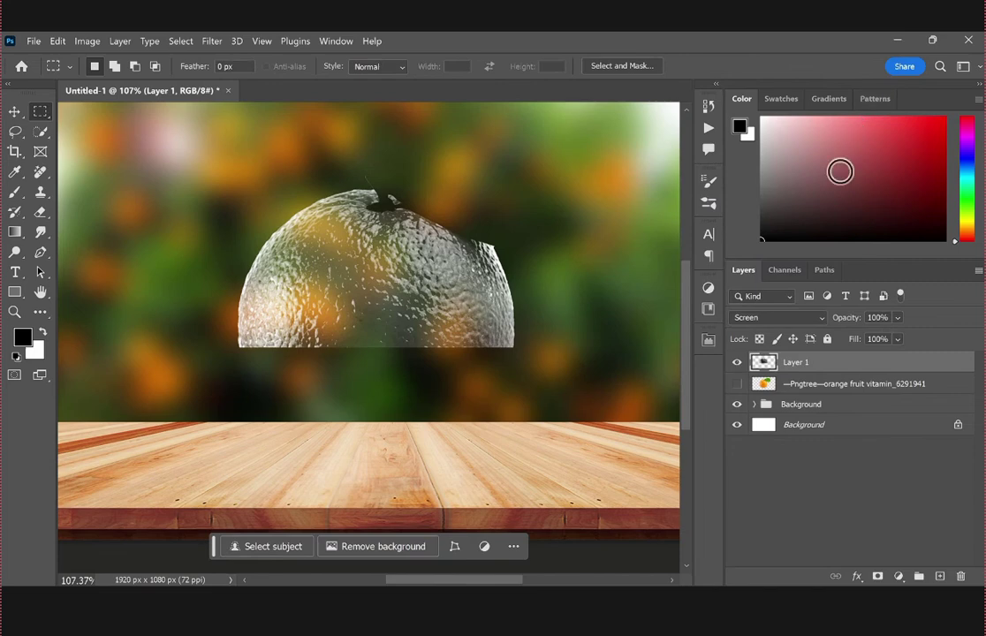
# Show the orange fruit layer and hide its upper half with an inverted layer mask made from the desaturated layer's pixels
pyautogui.click(736, 385)
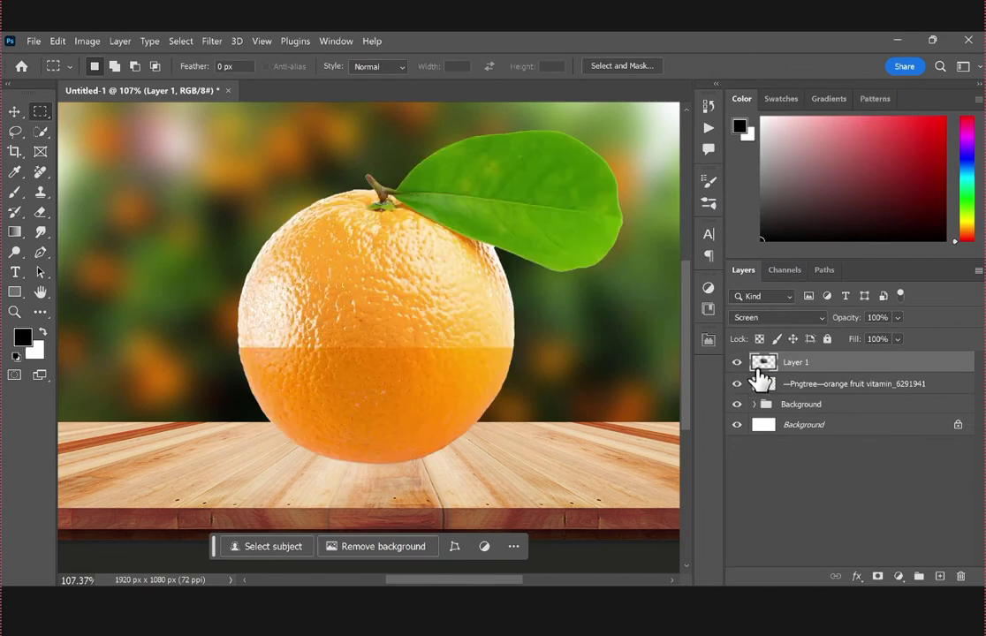
pyautogui.rightClick(768, 368)
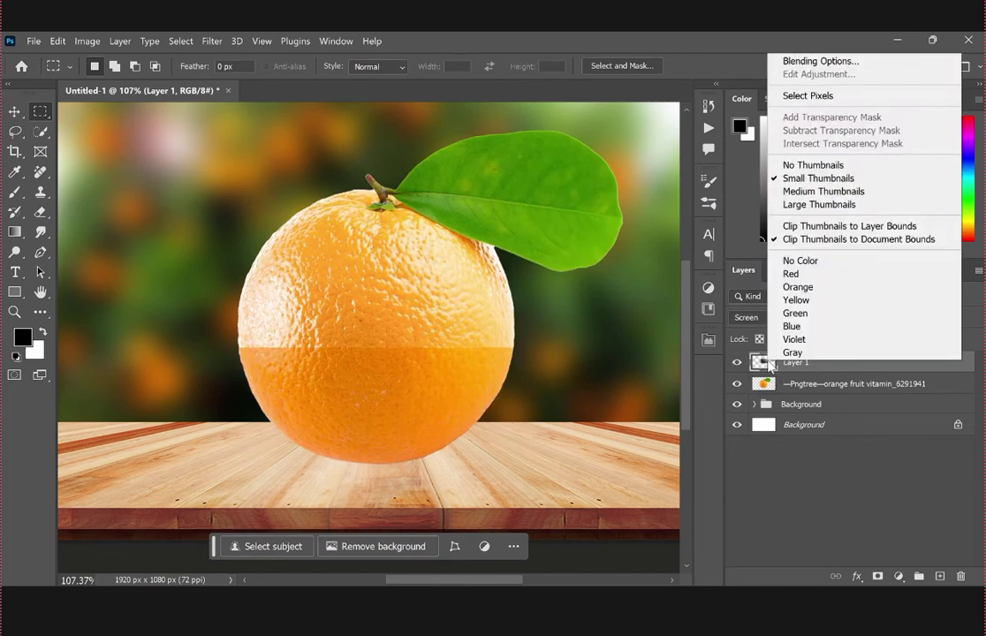
pyautogui.click(800, 96)
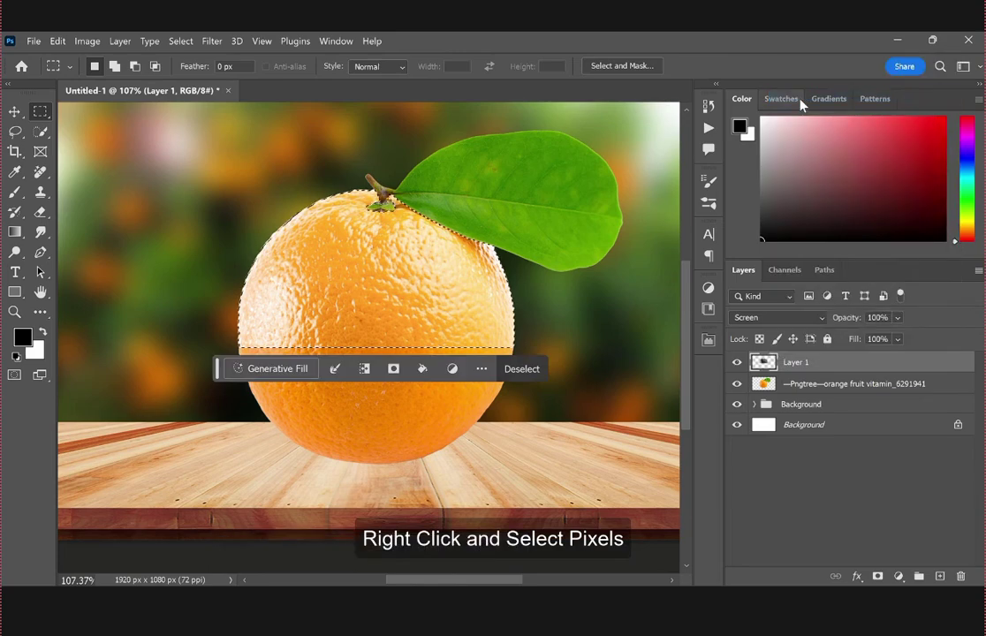
pyautogui.click(782, 391)
pyautogui.click(879, 577)
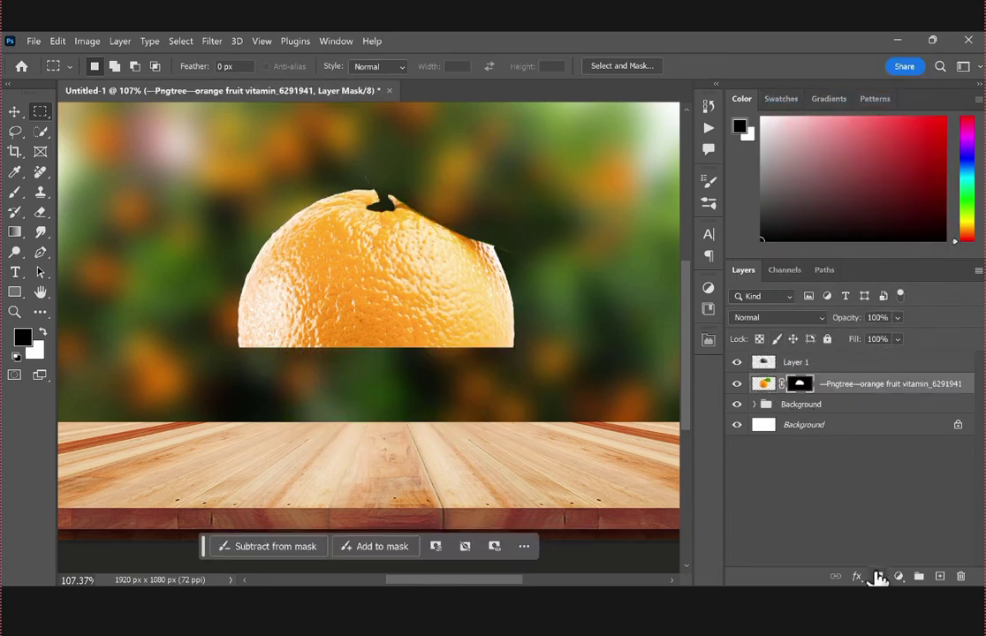
pyautogui.hotkey('ctrl', 'i')
# Place the pngwing.com orange slice image above the desaturated half's layer as an embedded file
pyautogui.click(800, 366)
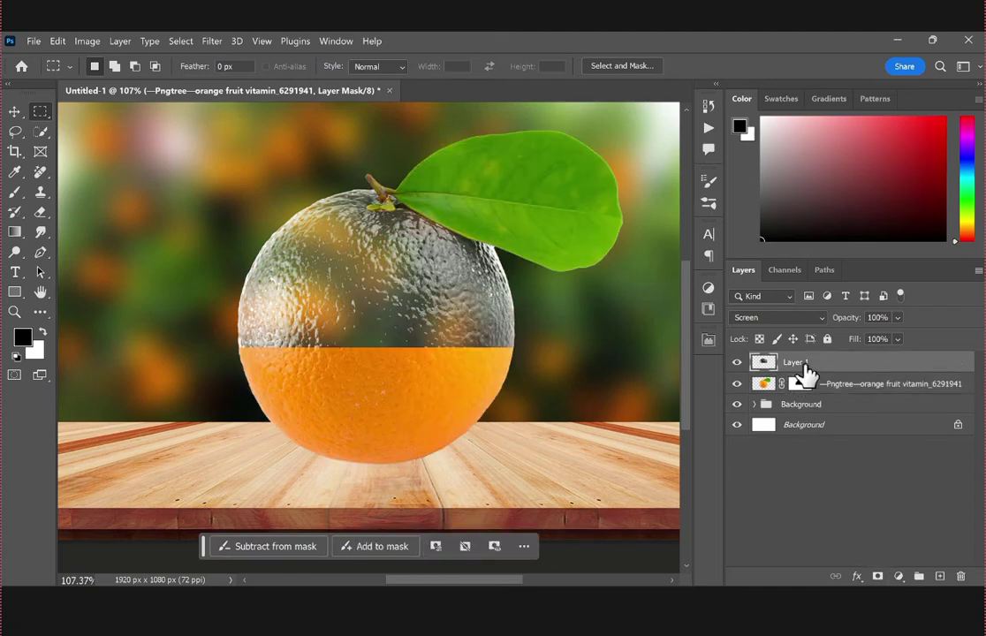
pyautogui.press('v')
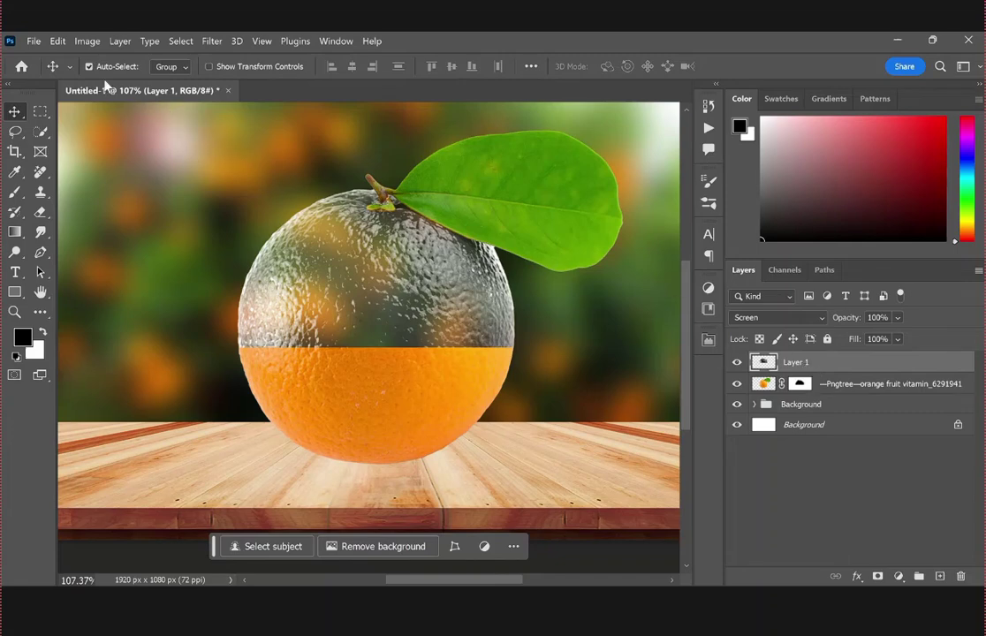
pyautogui.click(36, 42)
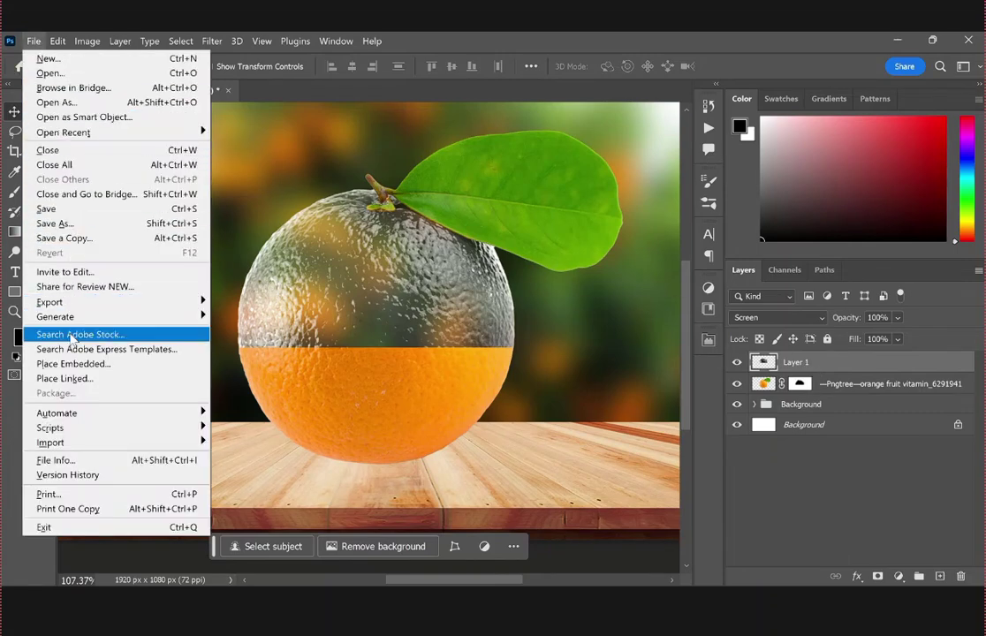
pyautogui.click(53, 367)
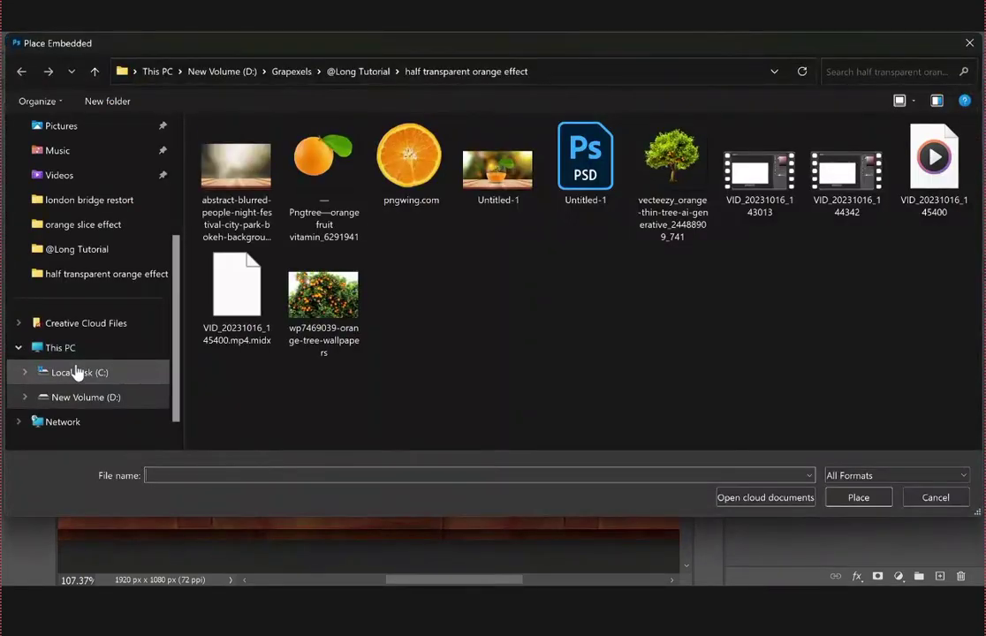
pyautogui.click(408, 161)
pyautogui.click(856, 496)
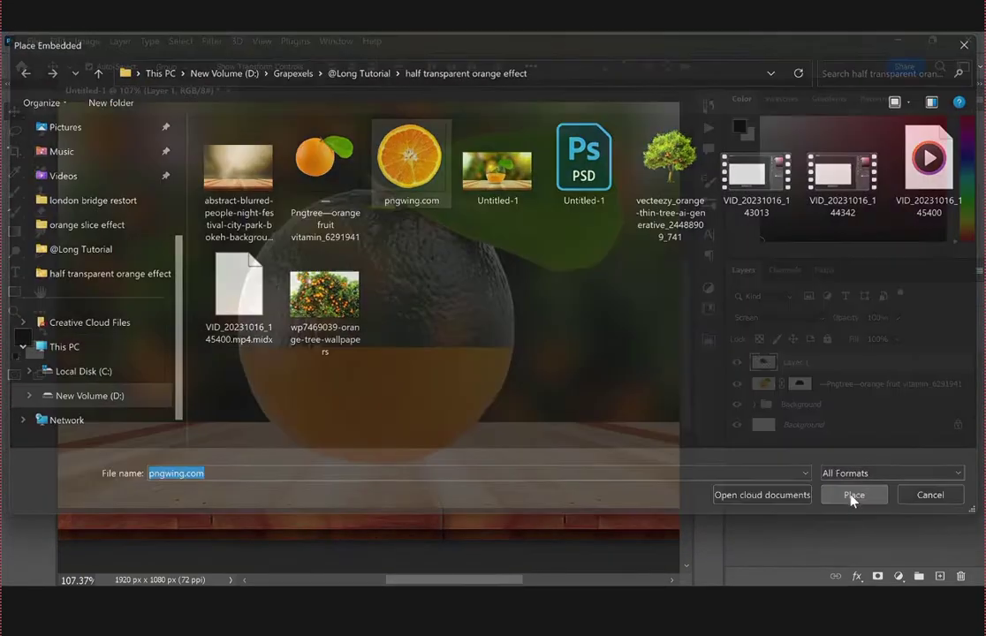
# Flatten and stretch the placed orange slice to 167.40% width and 30.28% height, fitting it over the orange's cut surface
pyautogui.moveTo(362, 232); pyautogui.dragTo(361, 344)
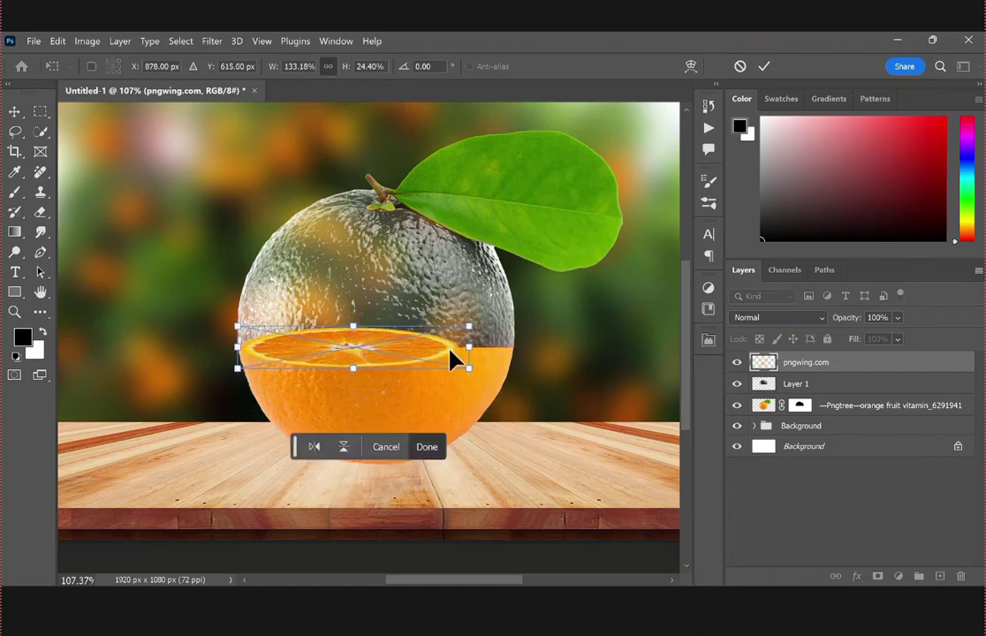
pyautogui.moveTo(469, 326); pyautogui.dragTo(528, 351)
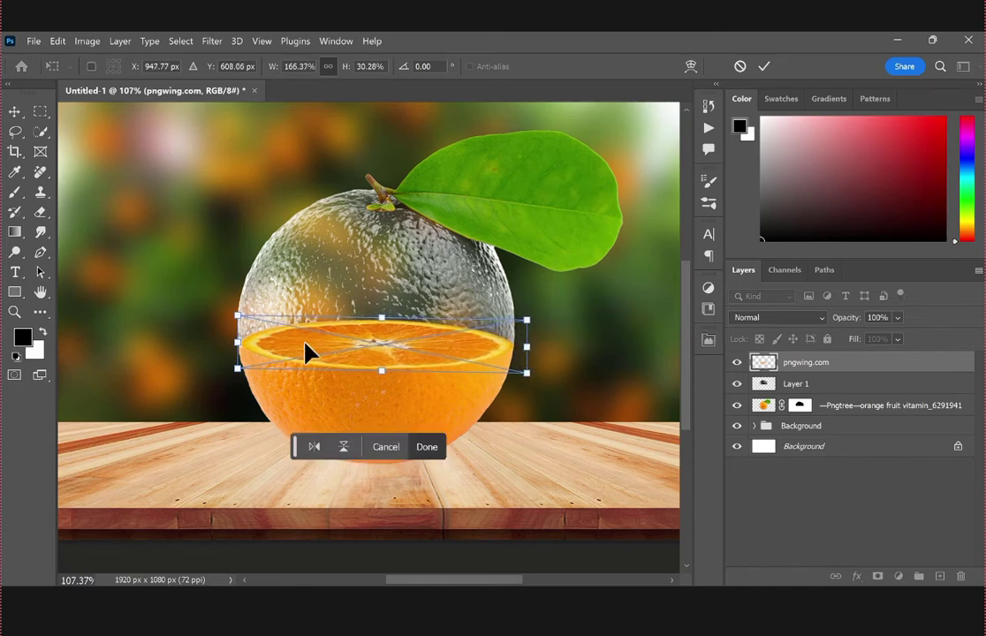
pyautogui.scroll(5, 248, 378)
pyautogui.moveTo(231, 345); pyautogui.dragTo(226, 346)
pyautogui.scroll(-3, 262, 330)
pyautogui.scroll(1, 550, 342)
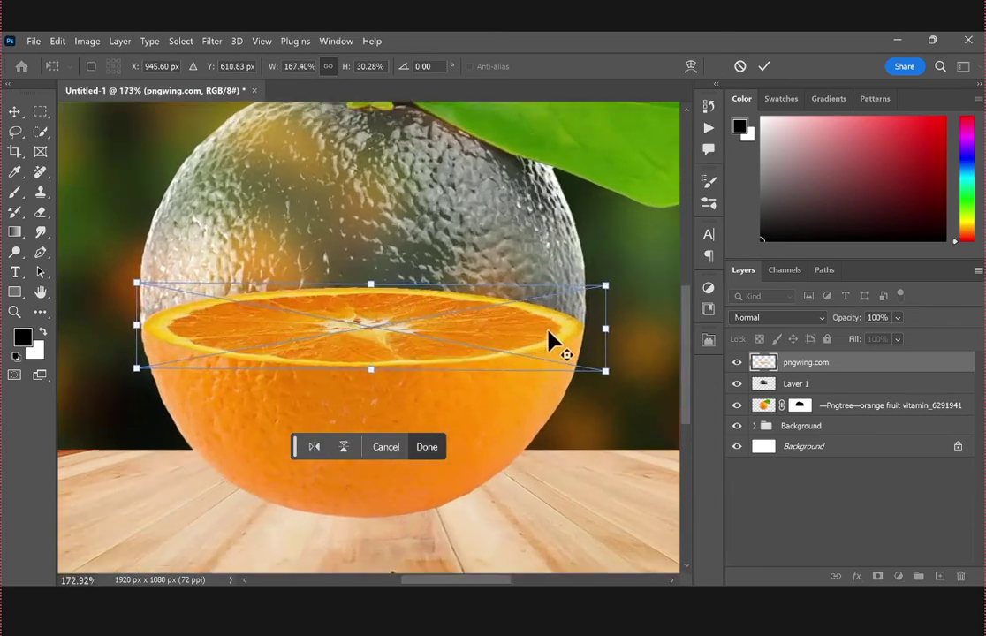
pyautogui.scroll(1, 575, 341)
pyautogui.click(763, 68)
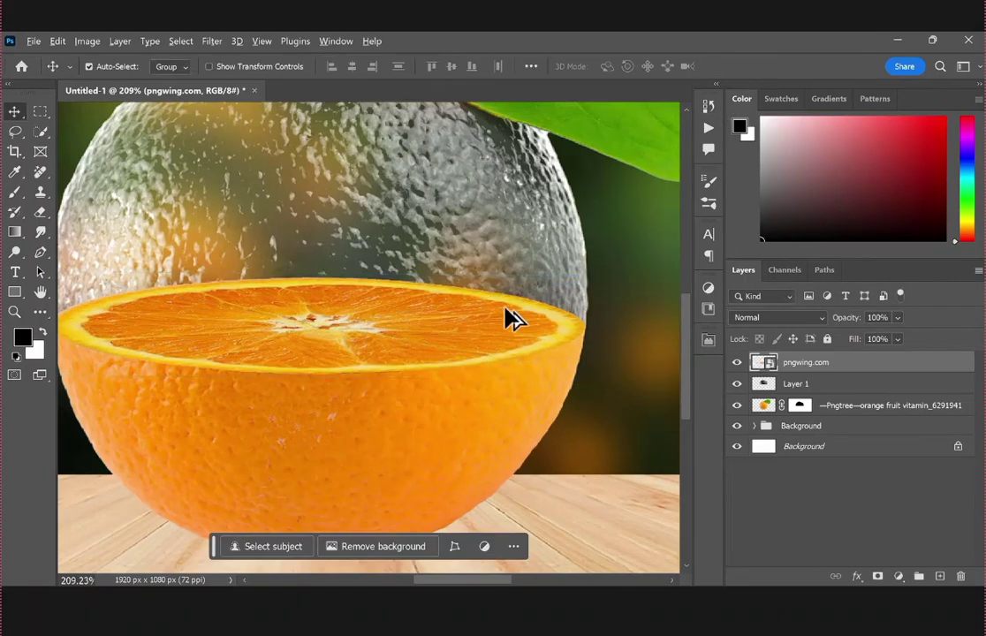
# Widen the orange slice to 167.73% on its left side and move its layer below Layer 1
pyautogui.scroll(-1, 517, 329)
pyautogui.scroll(-2, 524, 334)
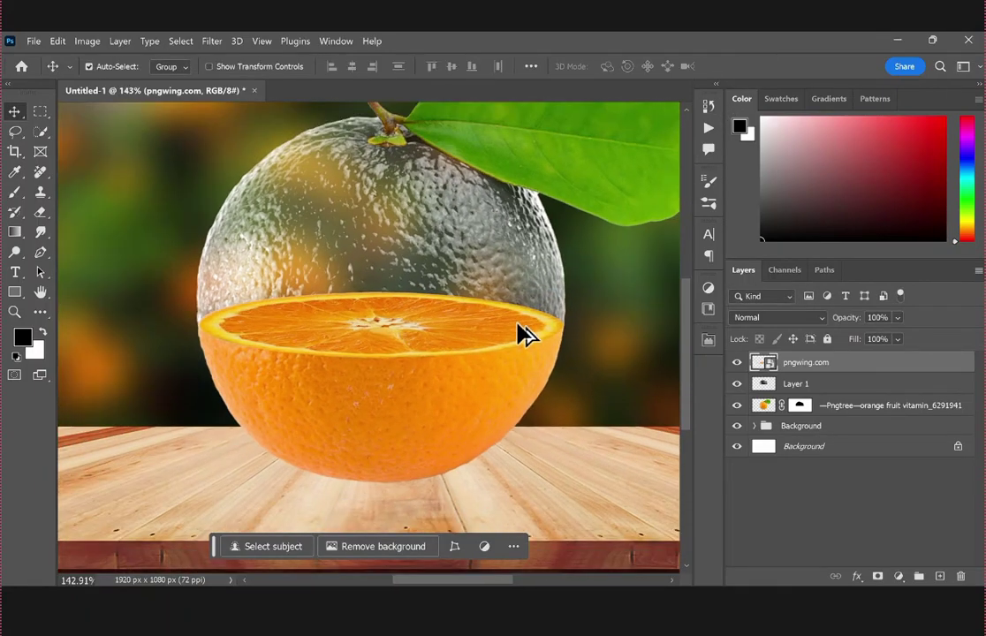
pyautogui.hotkey('ctrl', 't')
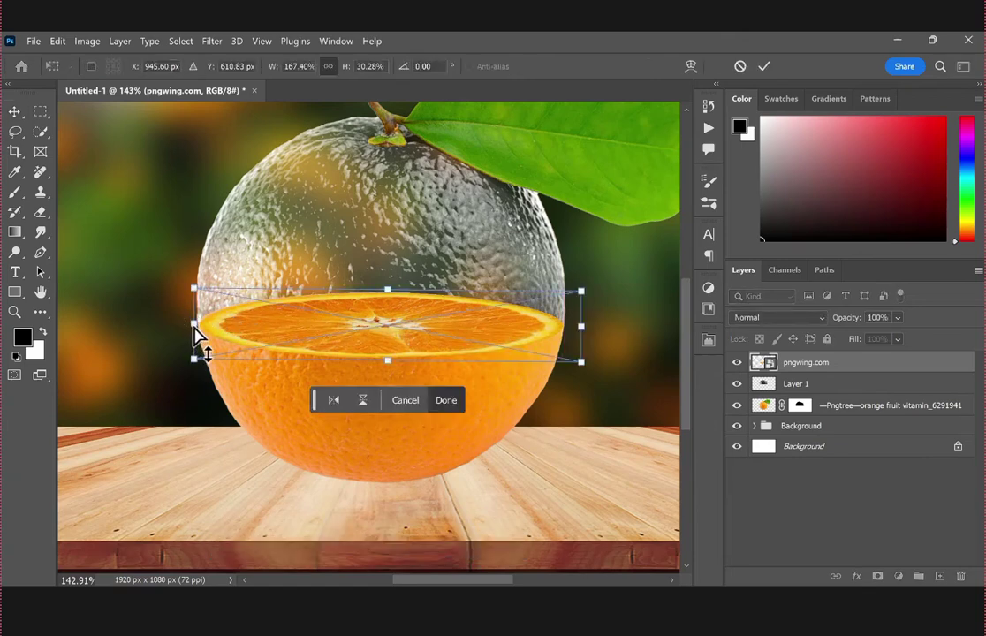
pyautogui.moveTo(189, 334); pyautogui.dragTo(196, 327)
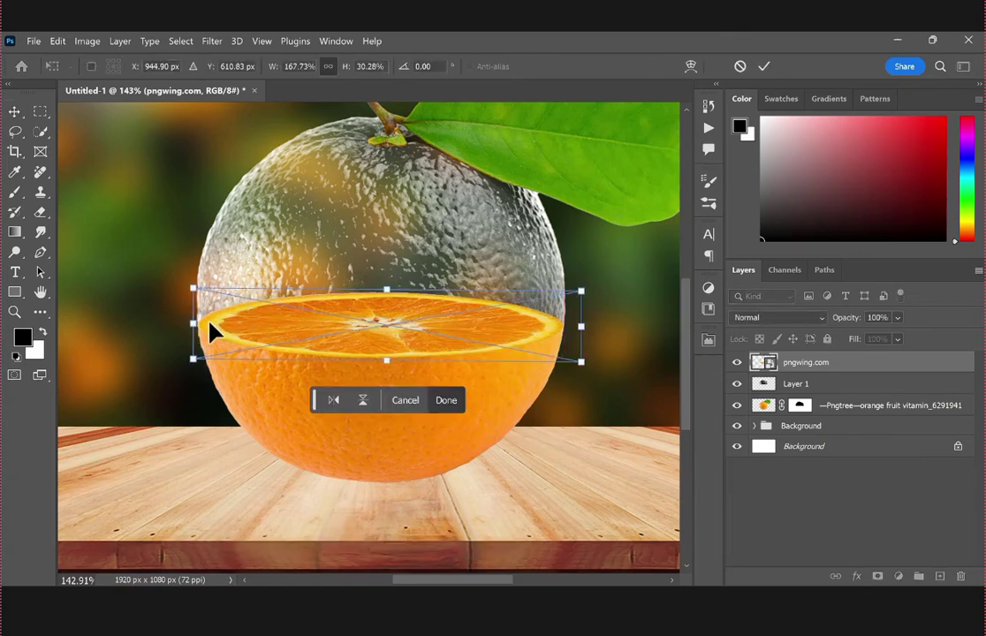
pyautogui.click(765, 69)
pyautogui.scroll(-2, 500, 349)
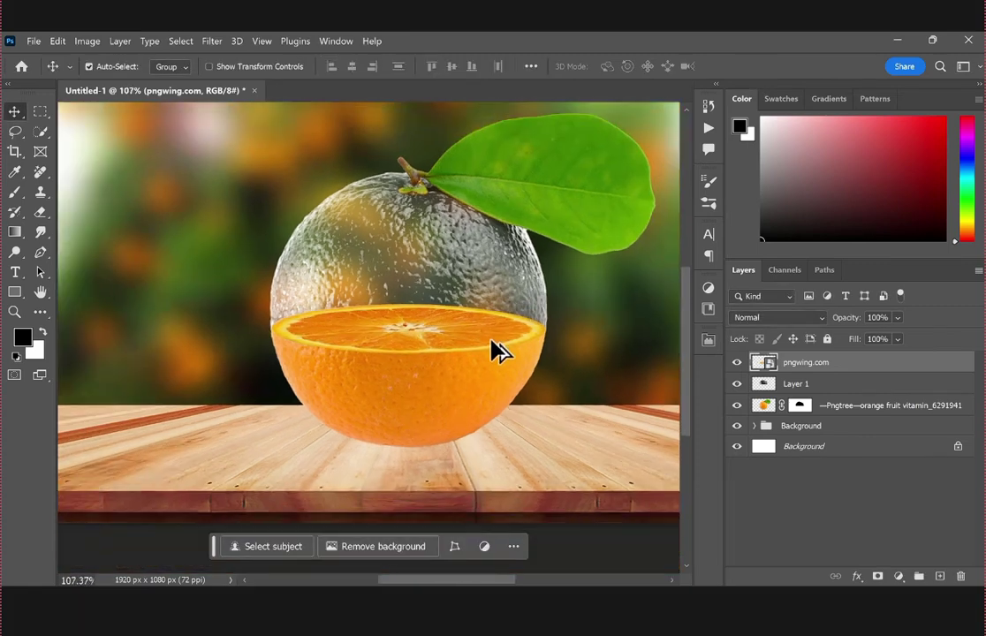
pyautogui.hscroll(1, 513, 300)
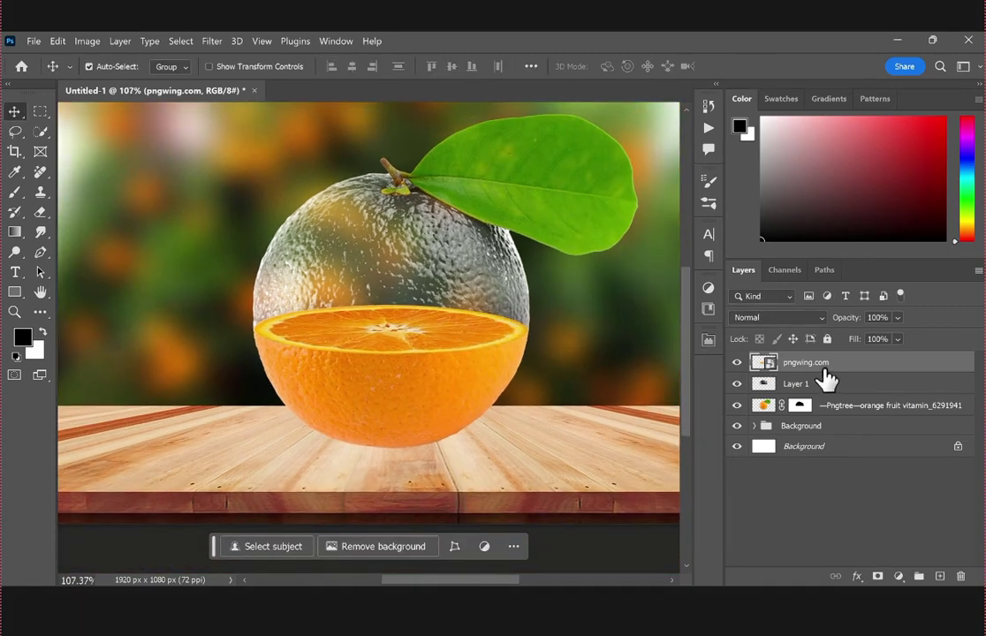
pyautogui.moveTo(826, 380); pyautogui.dragTo(827, 399)
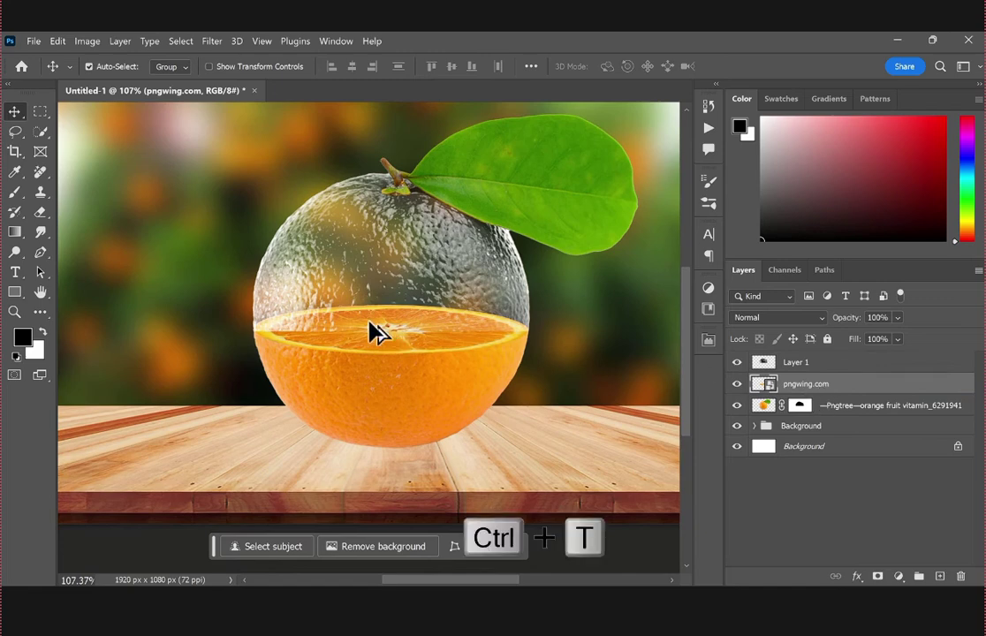
# Warp the lower edge of Layer 1's glassy half downward in a curve that follows the slice's front rim
pyautogui.scroll(2, 369, 331)
pyautogui.click(818, 365)
pyautogui.hotkey('ctrl', 't')
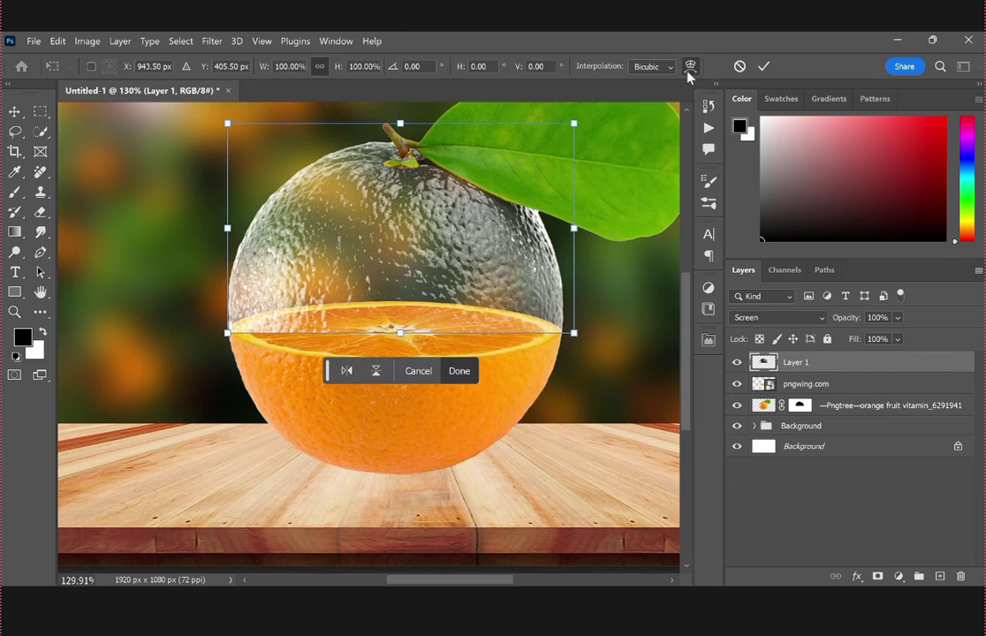
pyautogui.click(690, 69)
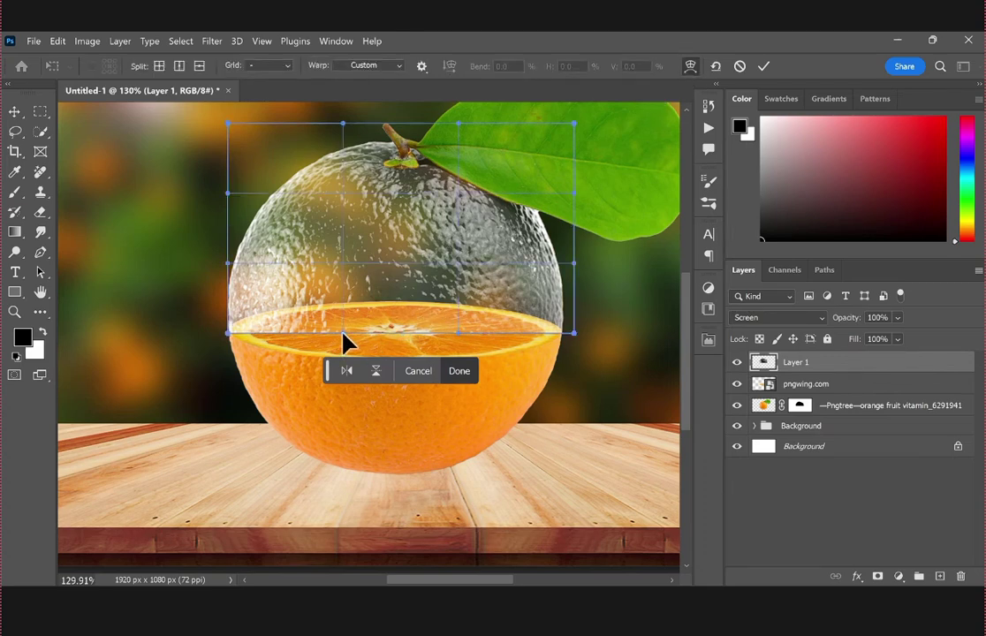
pyautogui.moveTo(343, 334); pyautogui.dragTo(343, 394)
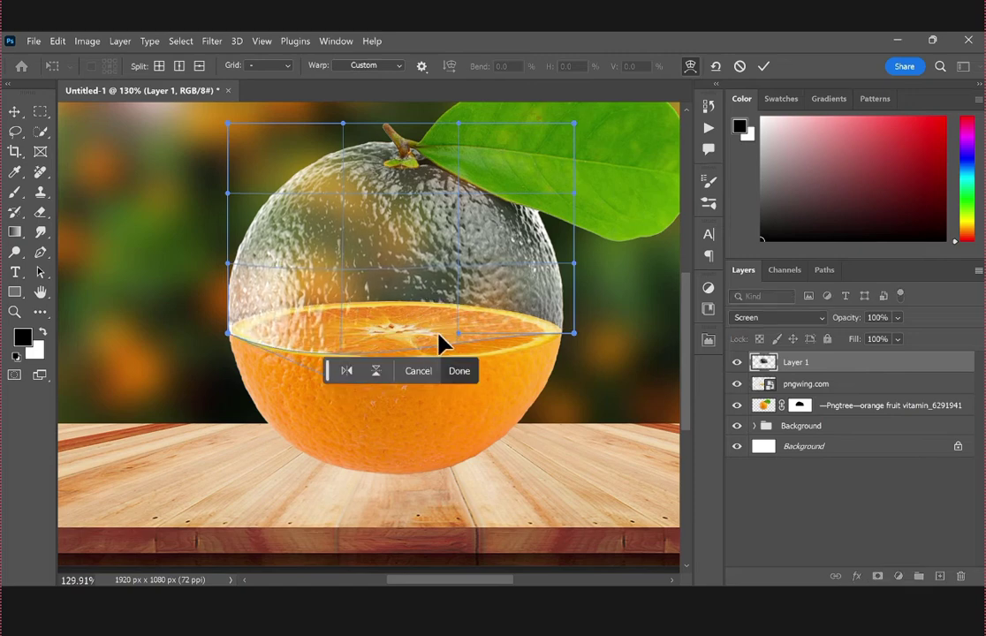
pyautogui.moveTo(459, 335); pyautogui.dragTo(471, 367)
pyautogui.moveTo(573, 334); pyautogui.dragTo(574, 333)
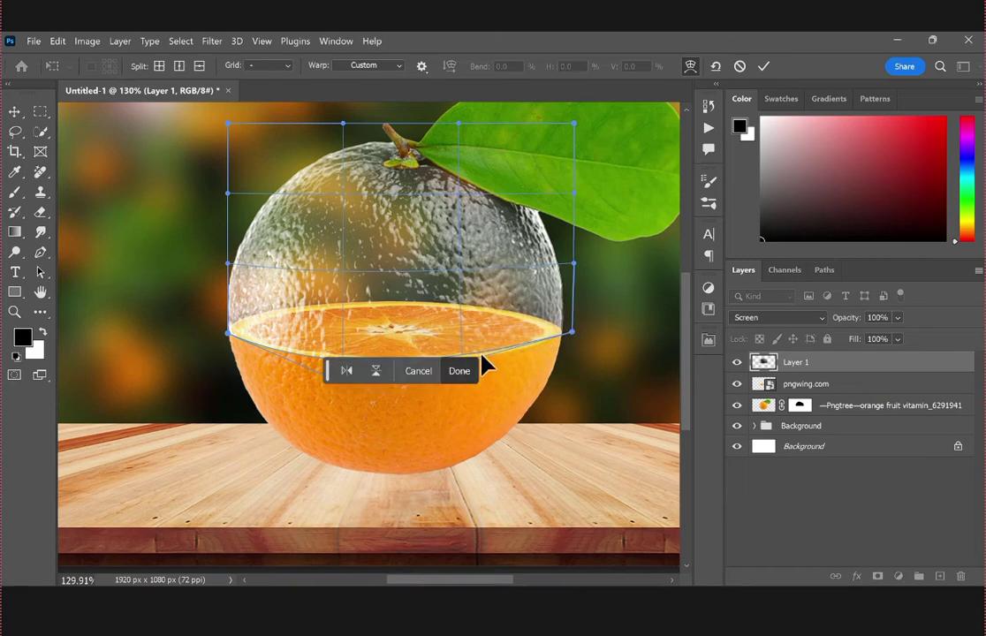
pyautogui.click(459, 371)
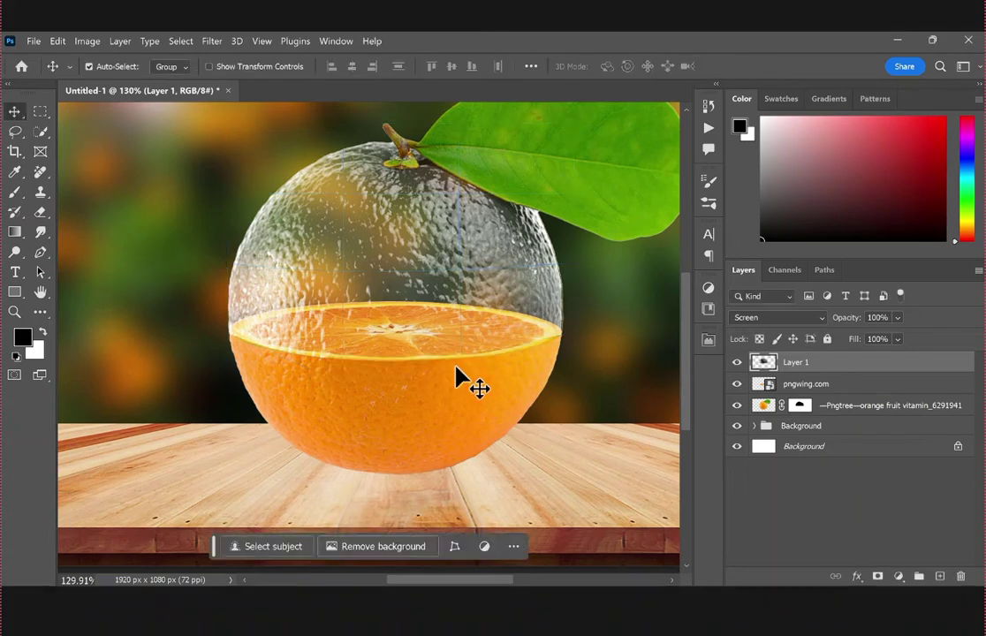
pyautogui.scroll(-3, 453, 364)
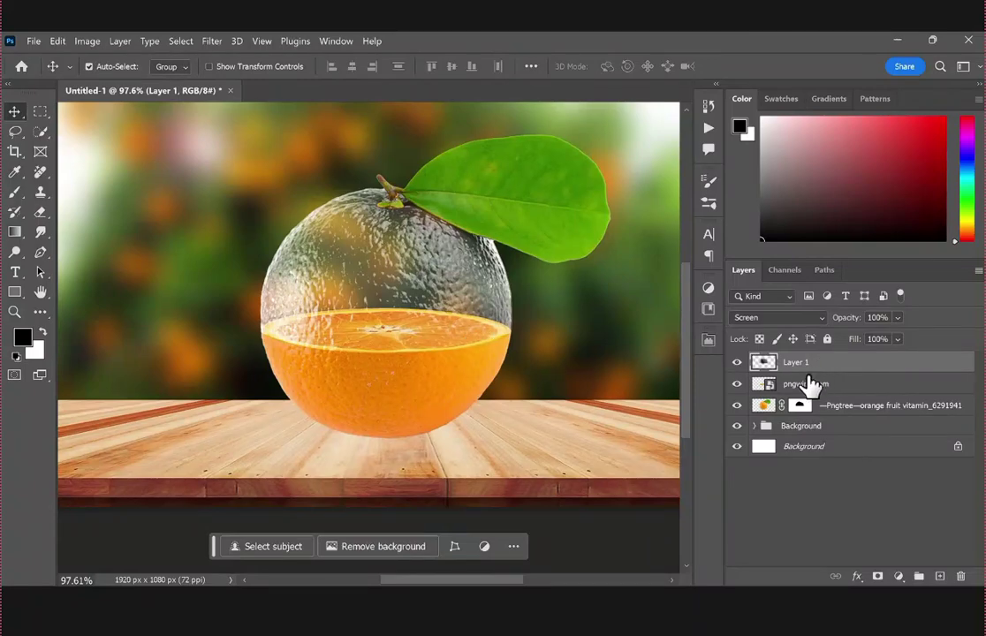
# Place the vecteezy_orange-thin-tree-ai-generative_24488909_741 image as an embedded file directly above the pngwing.com slice layer
pyautogui.click(802, 385)
pyautogui.moveTo(480, 318); pyautogui.dragTo(464, 343)
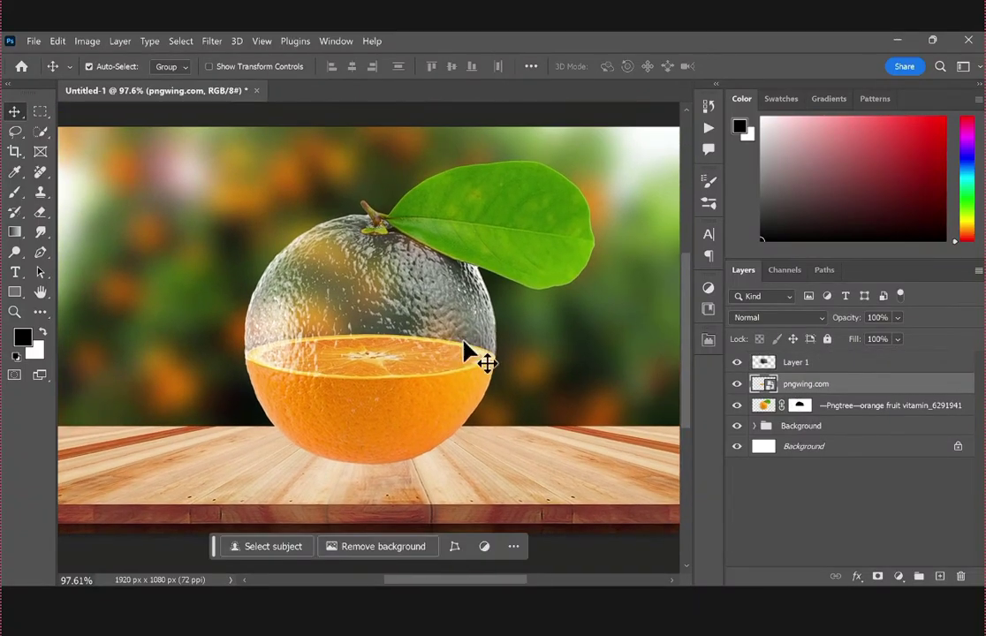
pyautogui.click(34, 40)
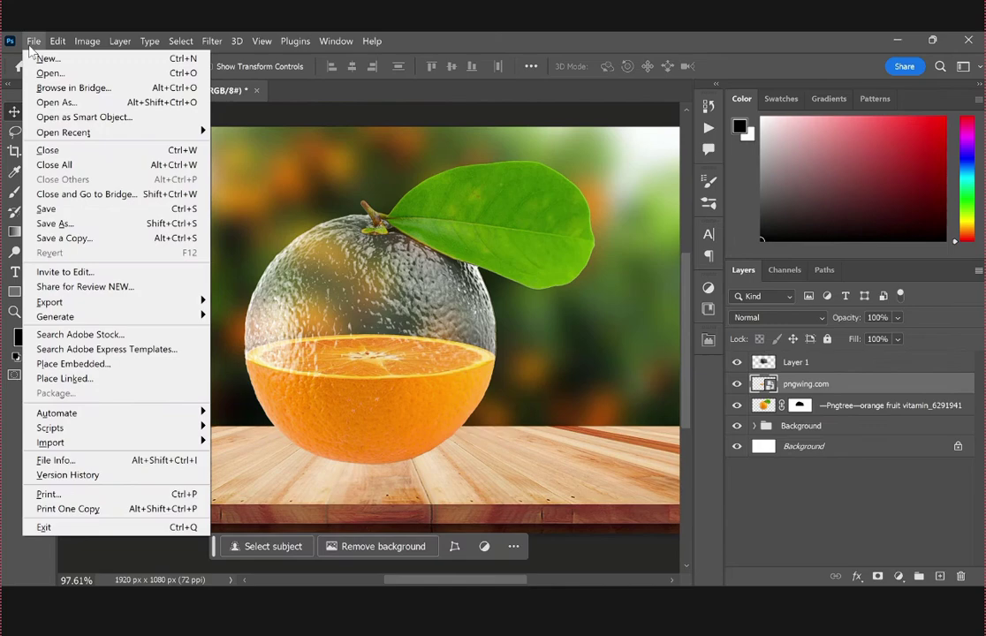
pyautogui.click(53, 366)
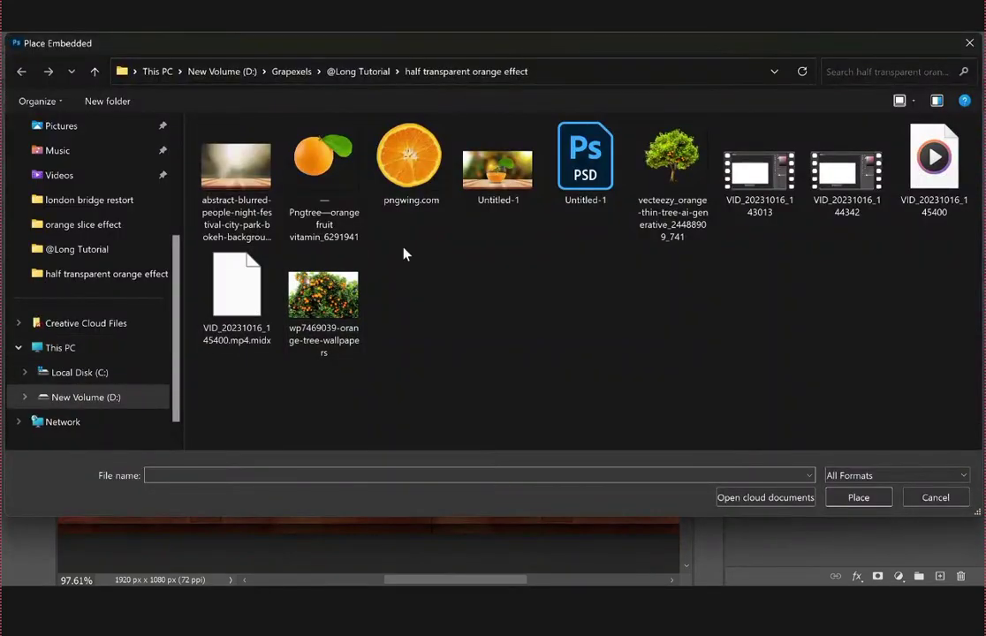
pyautogui.click(676, 182)
pyautogui.click(856, 497)
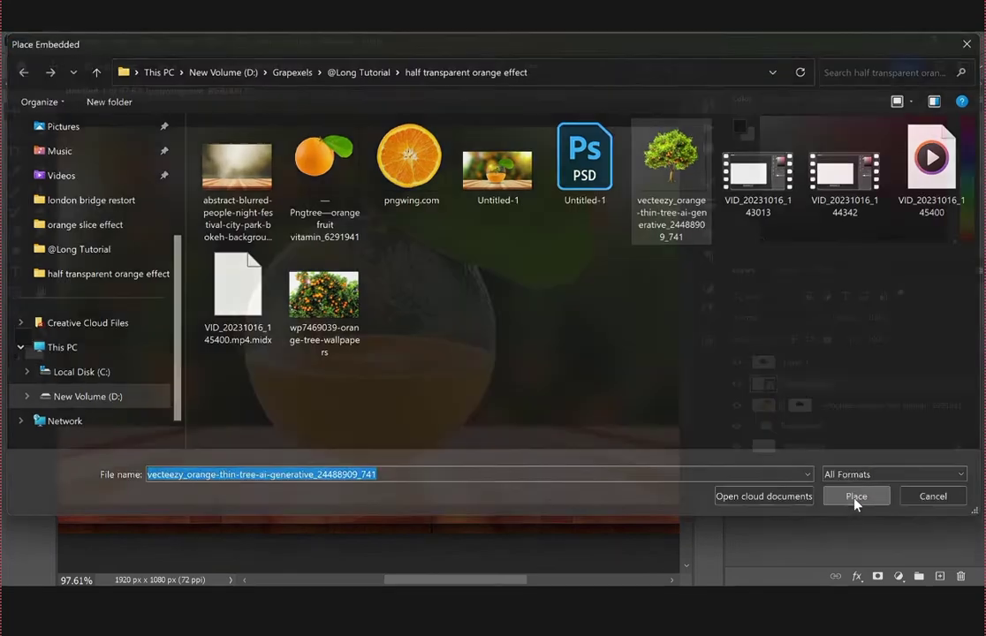
# Scale the placed tree to 9.79% and stand its trunk on the centre of the orange slice inside the glassy half
pyautogui.moveTo(368, 130); pyautogui.dragTo(375, 237)
pyautogui.moveTo(369, 369)
pyautogui.mouseDown()
pyautogui.moveTo(370, 379)
pyautogui.moveTo(374, 347)
pyautogui.moveTo(381, 359)
pyautogui.mouseUp()
pyautogui.scroll(5, 380, 363)
pyautogui.scroll(-3, 382, 357)
pyautogui.hotkey('alt', 'space')
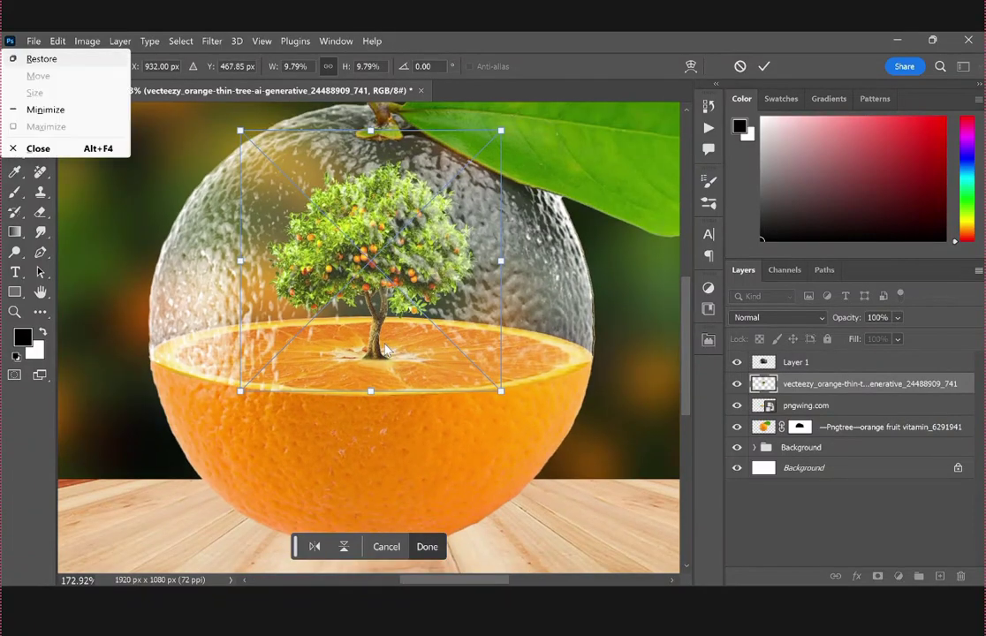
pyautogui.click(762, 66)
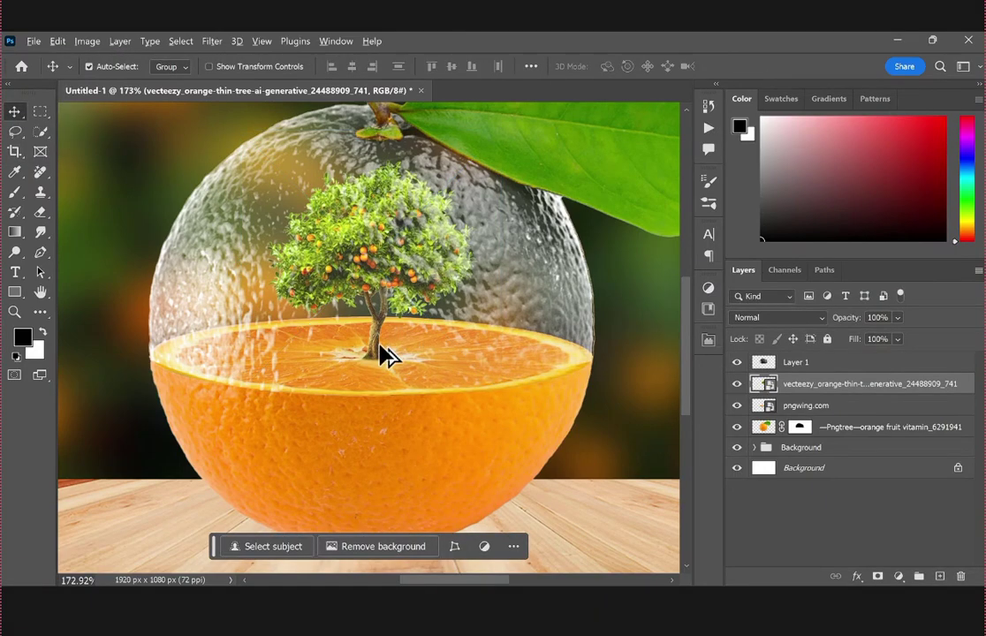
pyautogui.scroll(-2, 385, 352)
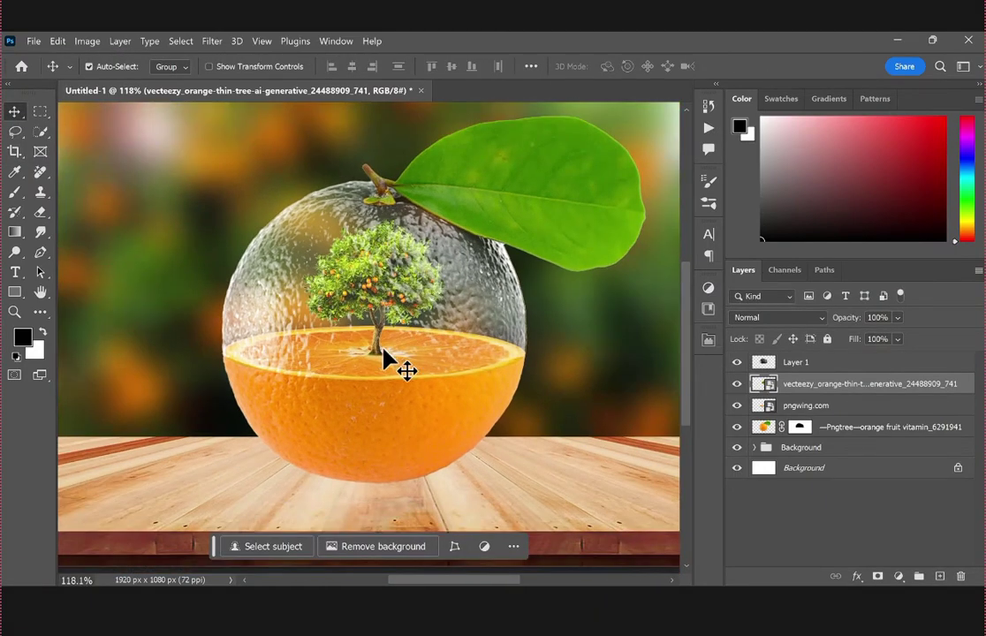
# Add a new layer above the Background group and paint one soft black spot with the Brush tool at size 500
pyautogui.click(834, 434)
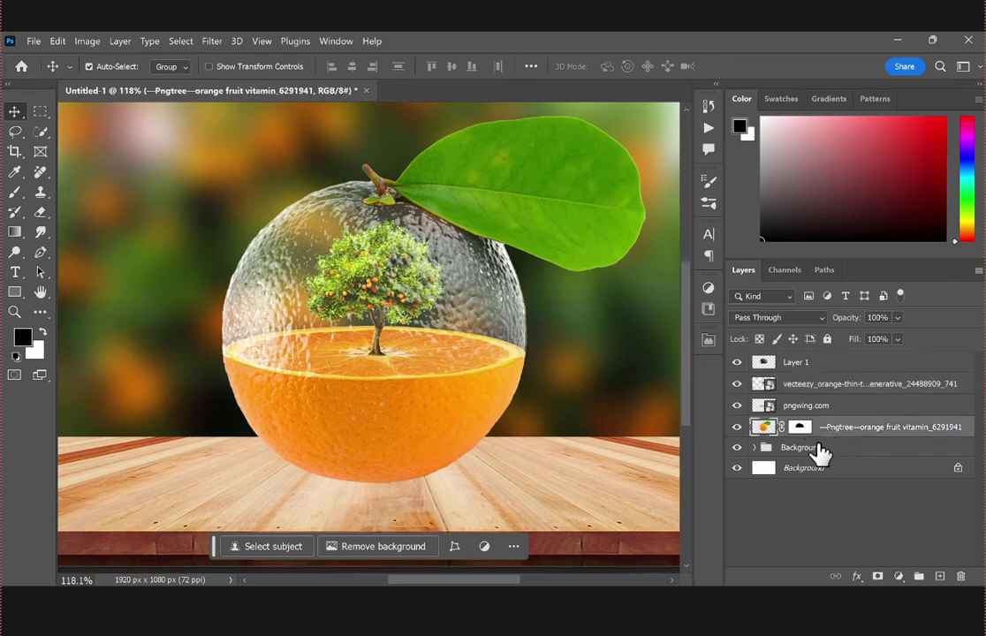
pyautogui.click(820, 449)
pyautogui.click(940, 576)
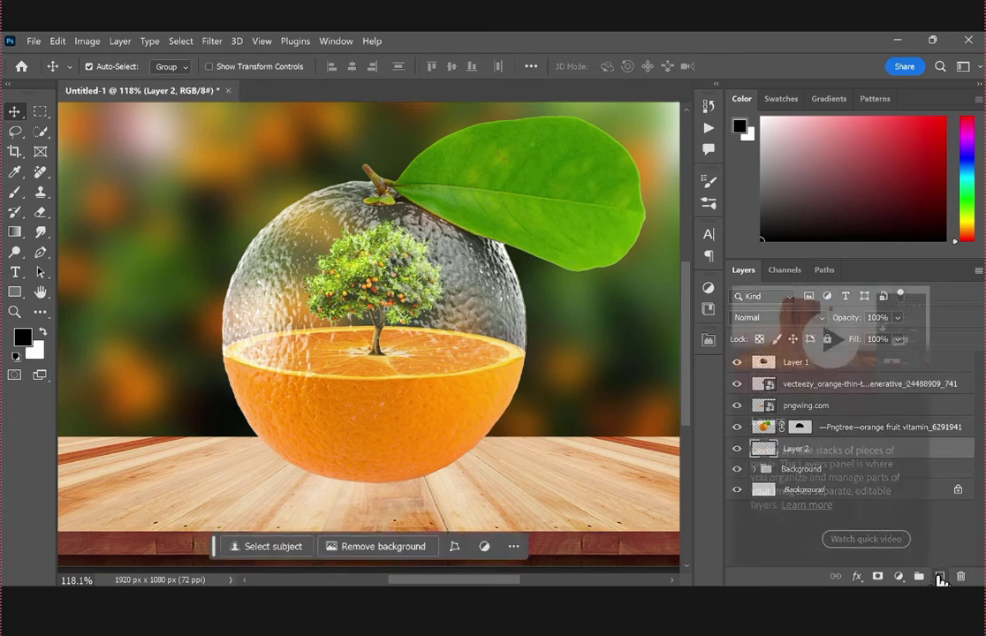
pyautogui.click(15, 191)
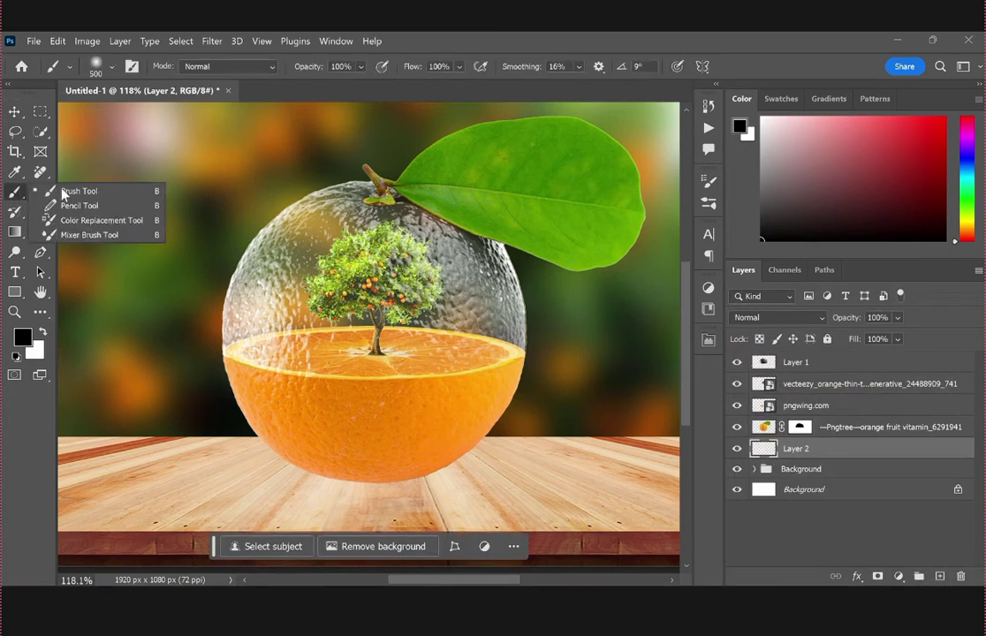
pyautogui.click(63, 194)
pyautogui.scroll(-2, 407, 455)
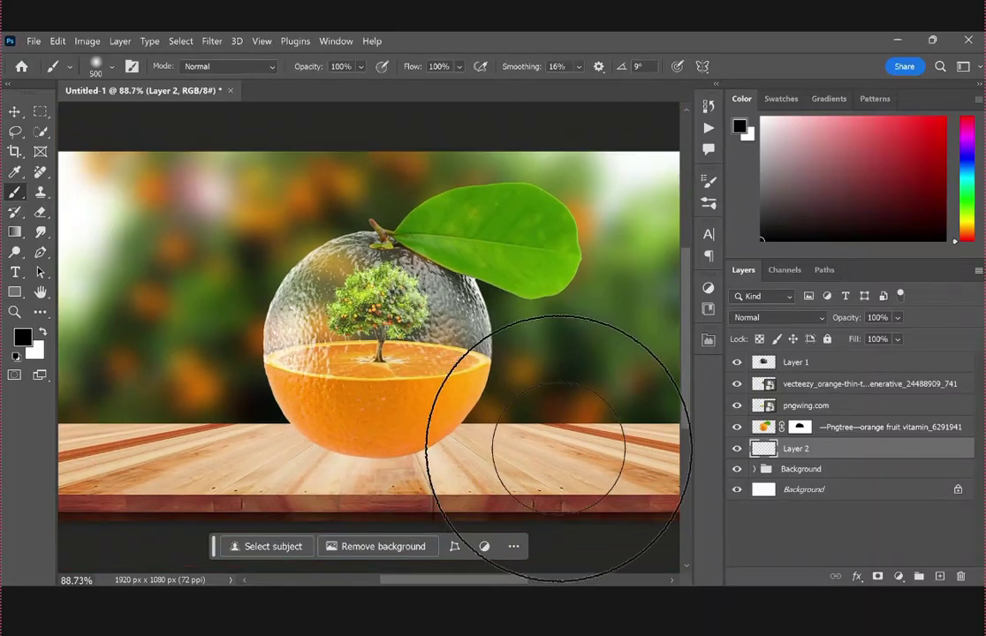
pyautogui.click(528, 416)
# Transform the black spot to 109.03% width and 18.08% height and position it beneath the orange as a contact shadow
pyautogui.hotkey('ctrl', 't')
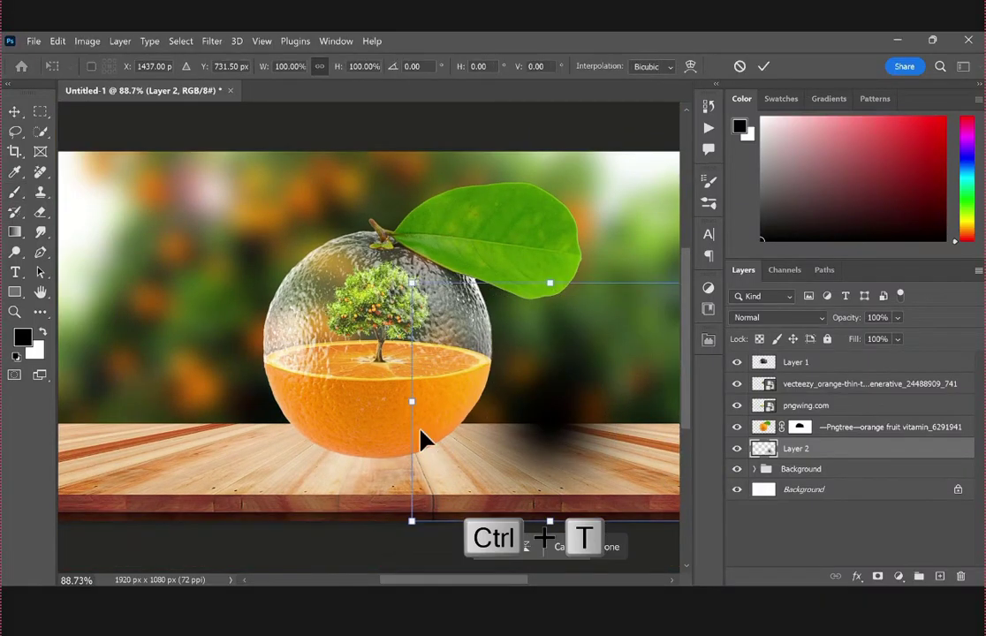
pyautogui.moveTo(550, 283); pyautogui.dragTo(398, 468)
pyautogui.moveTo(518, 457); pyautogui.dragTo(532, 459)
pyautogui.moveTo(461, 466); pyautogui.dragTo(449, 469)
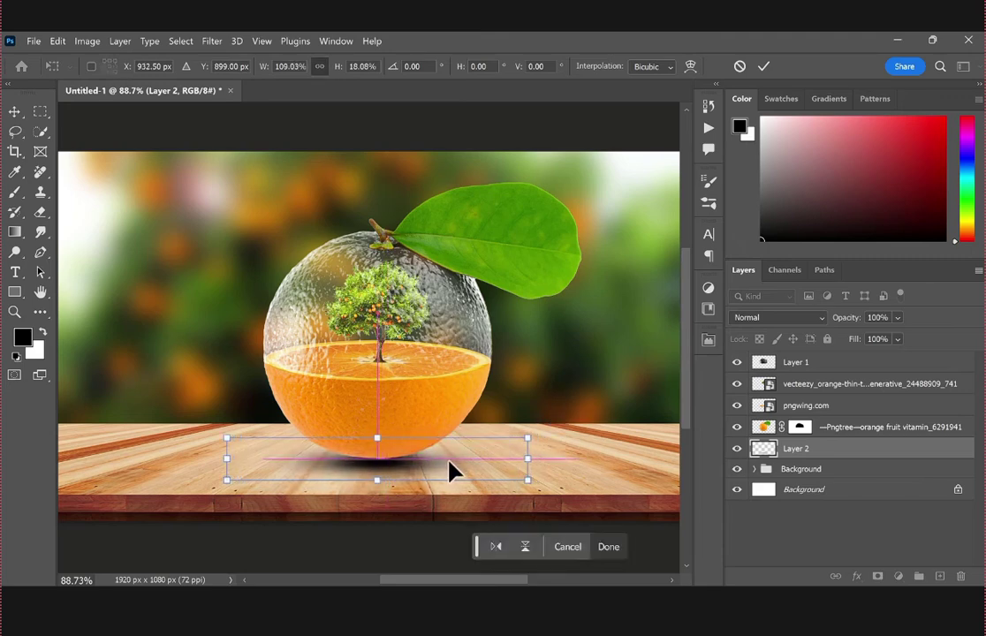
pyautogui.press('Return')
# Lower the shadow layer's opacity to 87%
pyautogui.press('b')
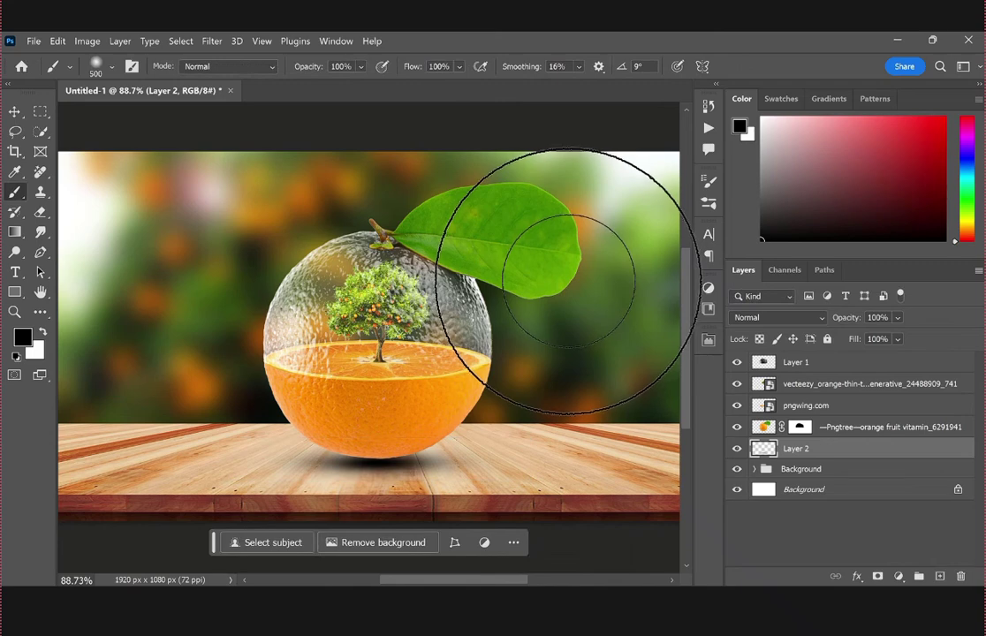
pyautogui.press('v')
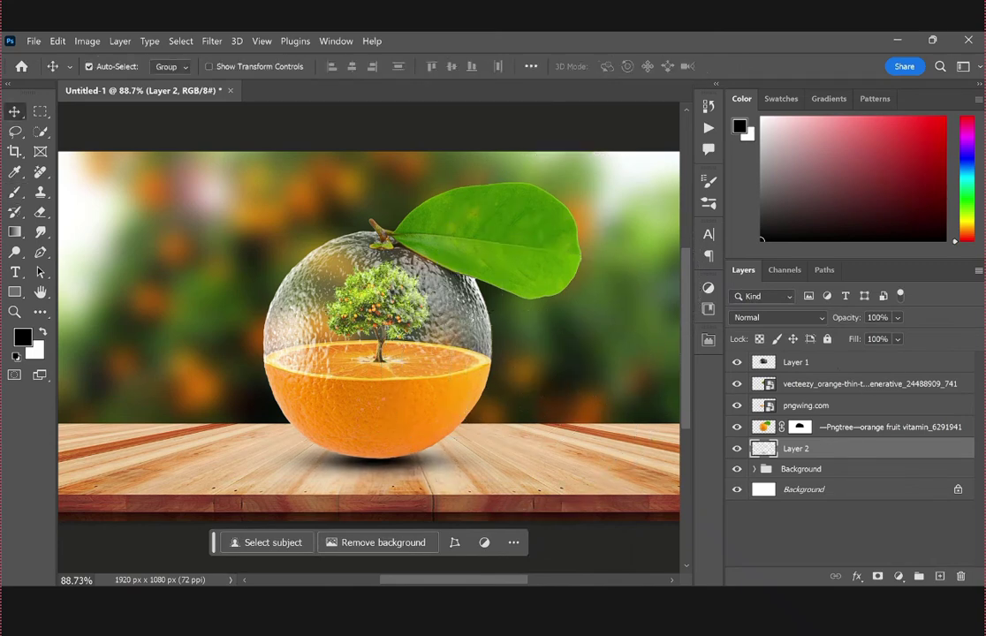
pyautogui.moveTo(923, 342); pyautogui.dragTo(927, 342)
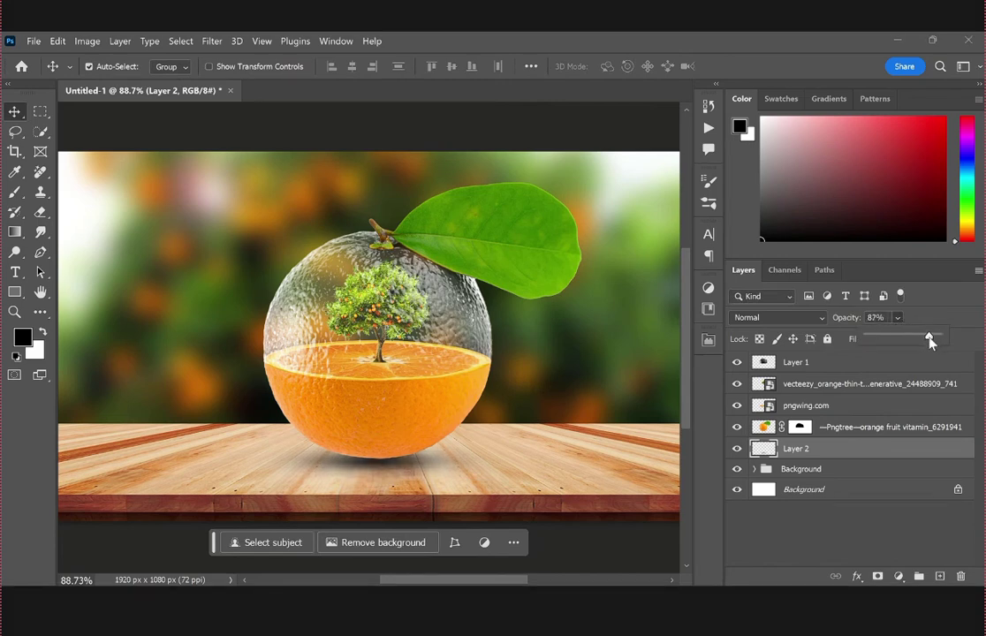
# Add a new layer above Layer 1 and set its blending mode to Hard Light
pyautogui.click(827, 427)
pyautogui.click(827, 364)
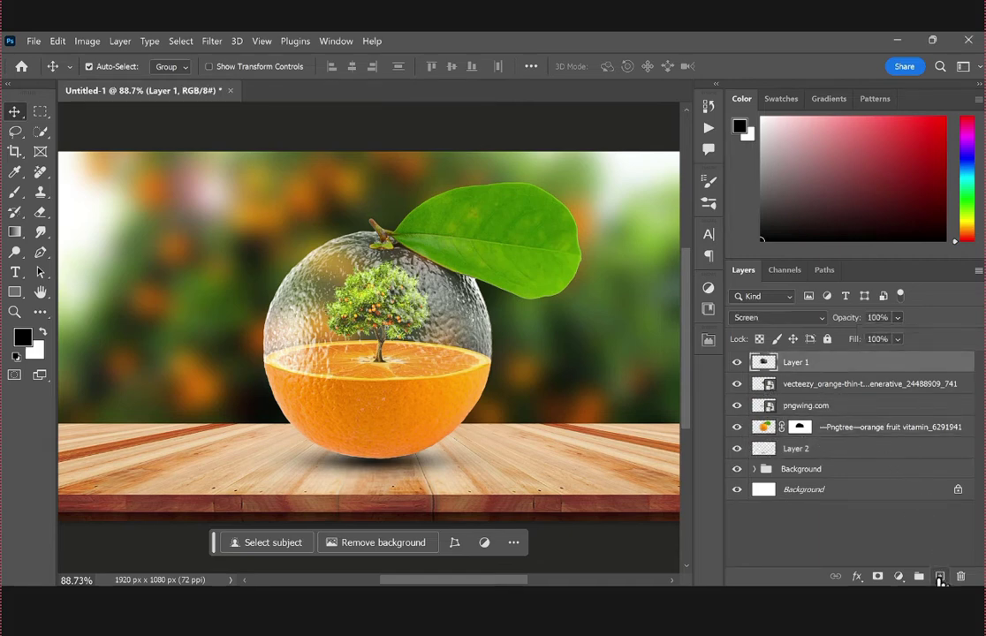
pyautogui.click(940, 577)
pyautogui.click(796, 317)
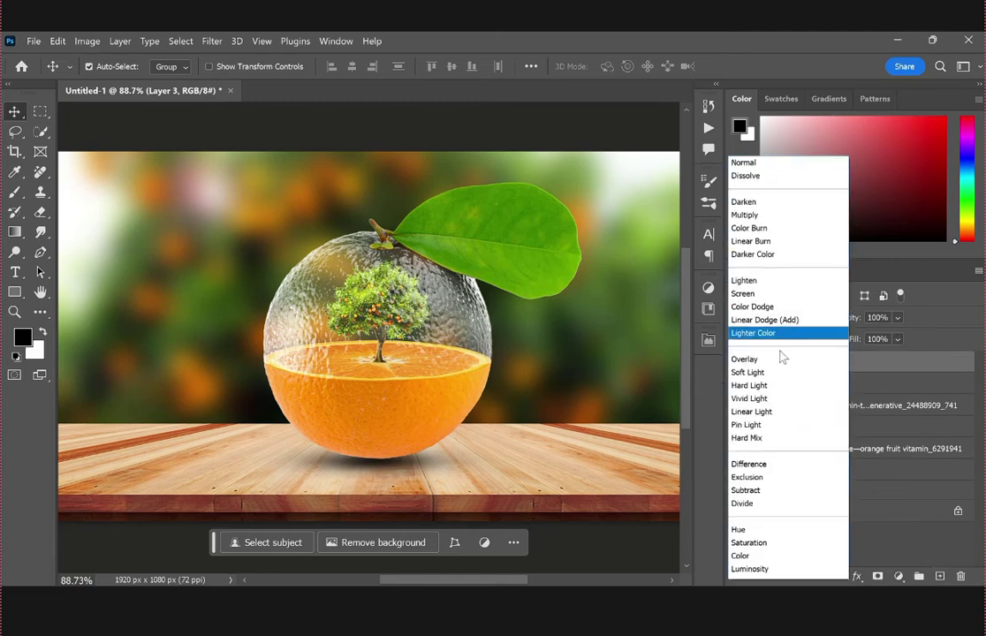
pyautogui.click(762, 383)
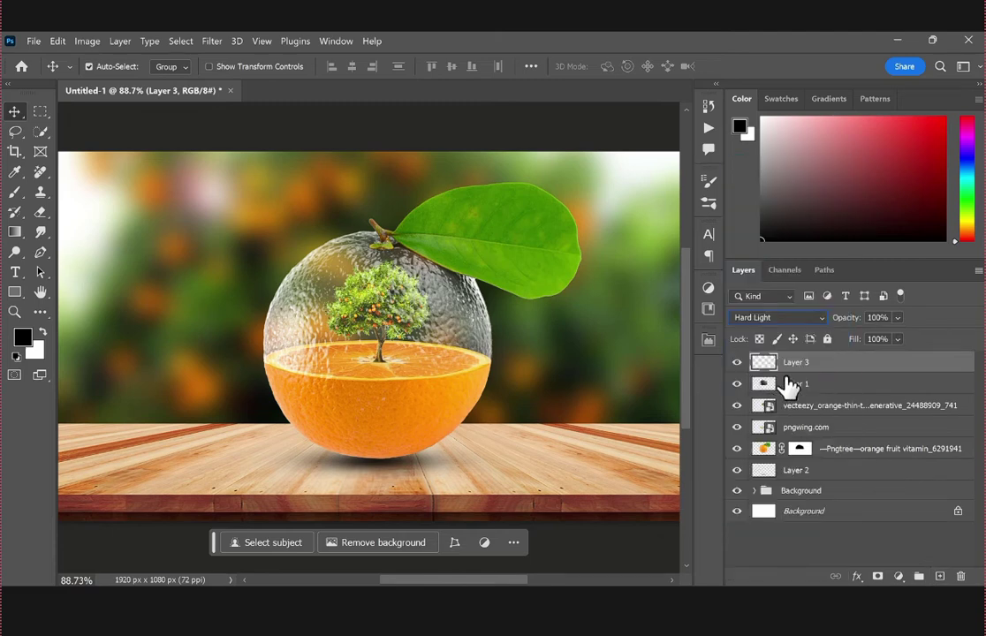
# Add a Gradient Fill layer in place of the empty Hard Light layer and set its style to Radial
pyautogui.click(899, 576)
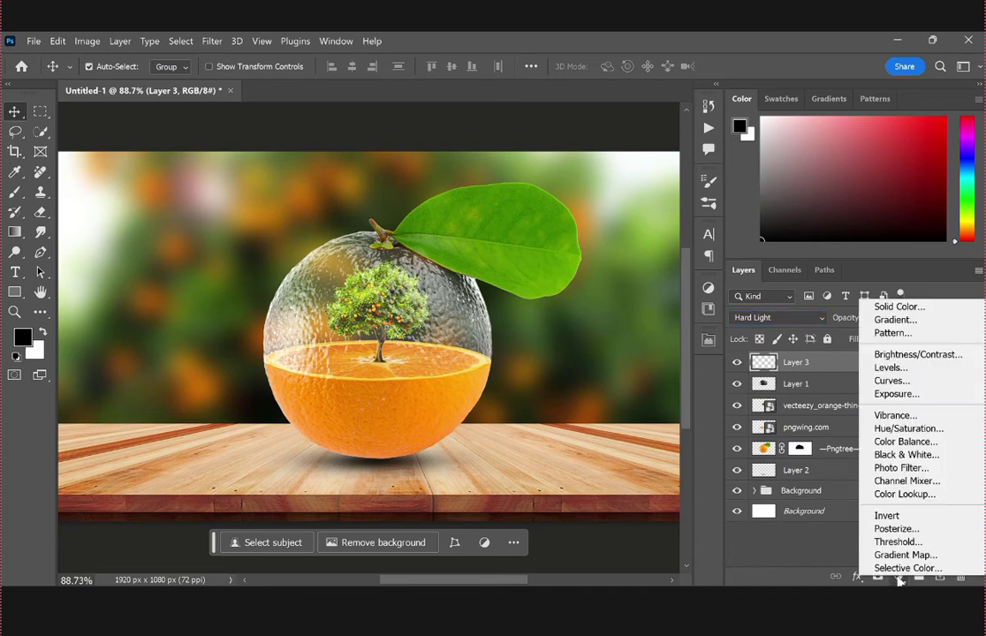
pyautogui.click(894, 320)
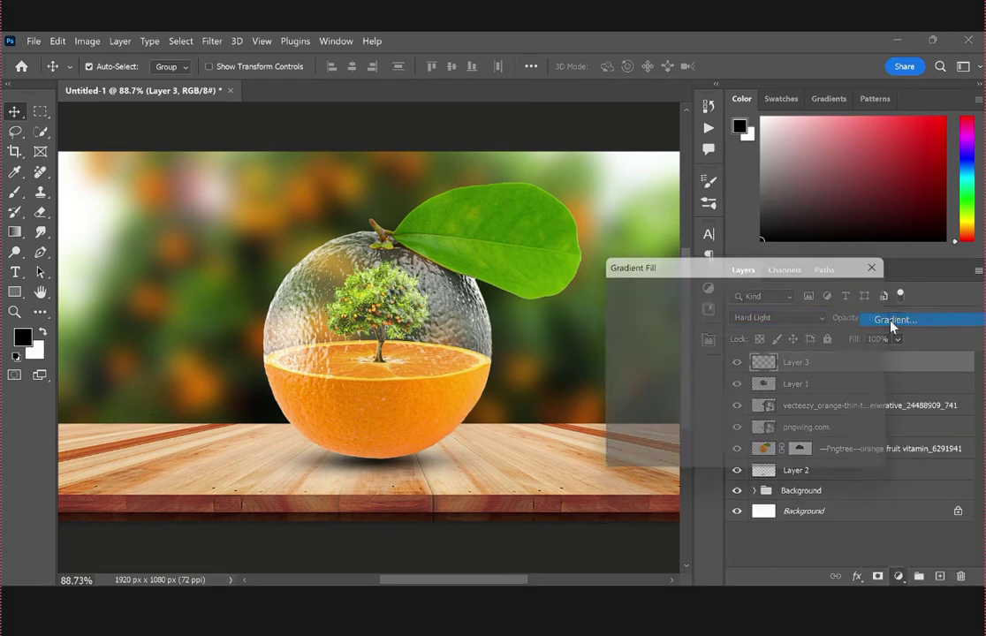
pyautogui.click(701, 315)
pyautogui.click(671, 346)
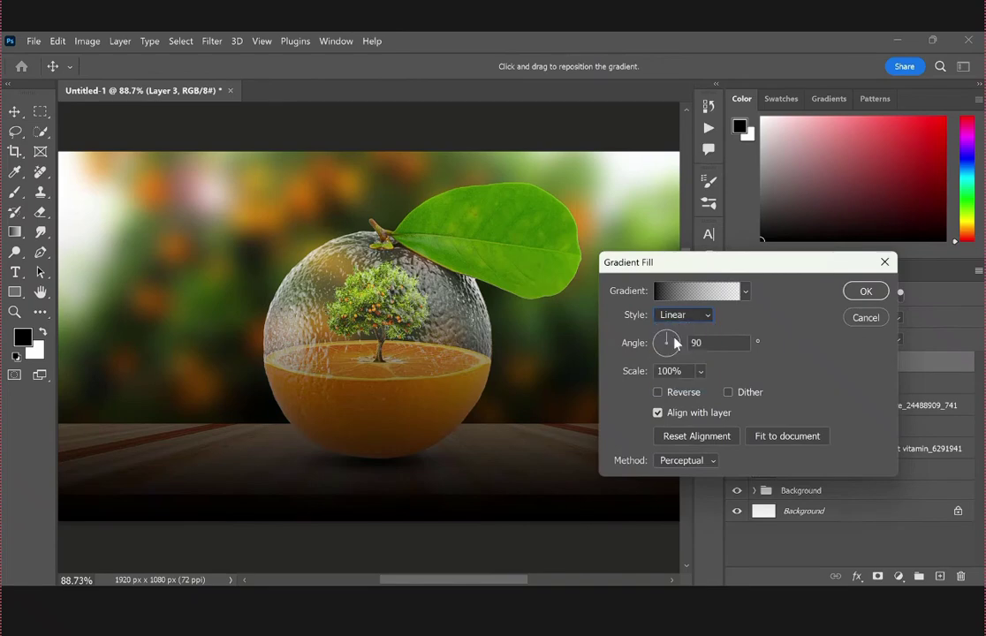
# Edit the fill's gradient and set its starting color stop to a pale pinkish white, about fff0f0
pyautogui.click(680, 292)
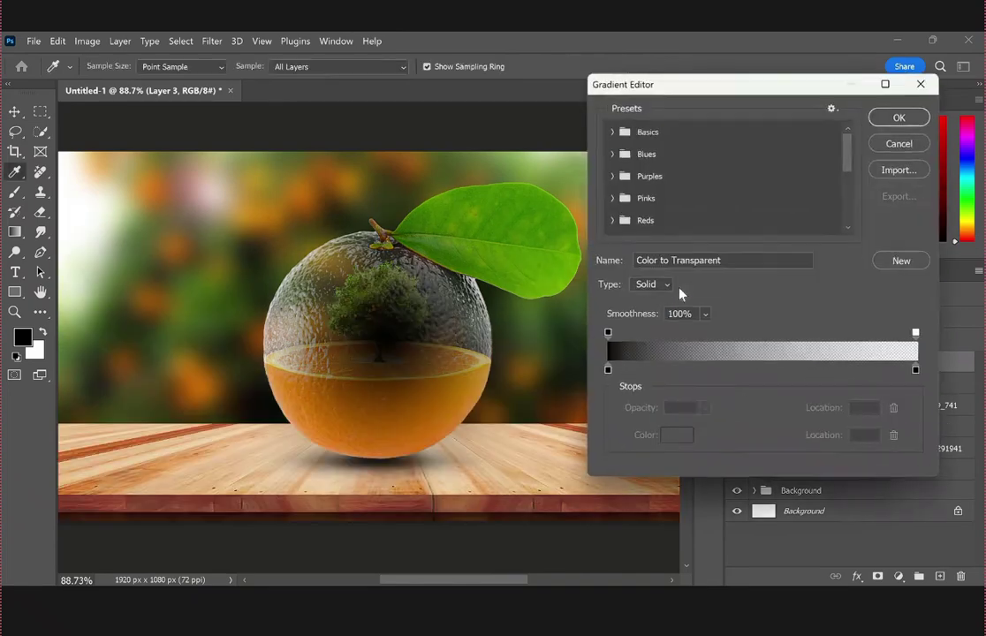
pyautogui.click(609, 371)
pyautogui.doubleClick(609, 371)
pyautogui.moveTo(608, 378); pyautogui.dragTo(535, 222)
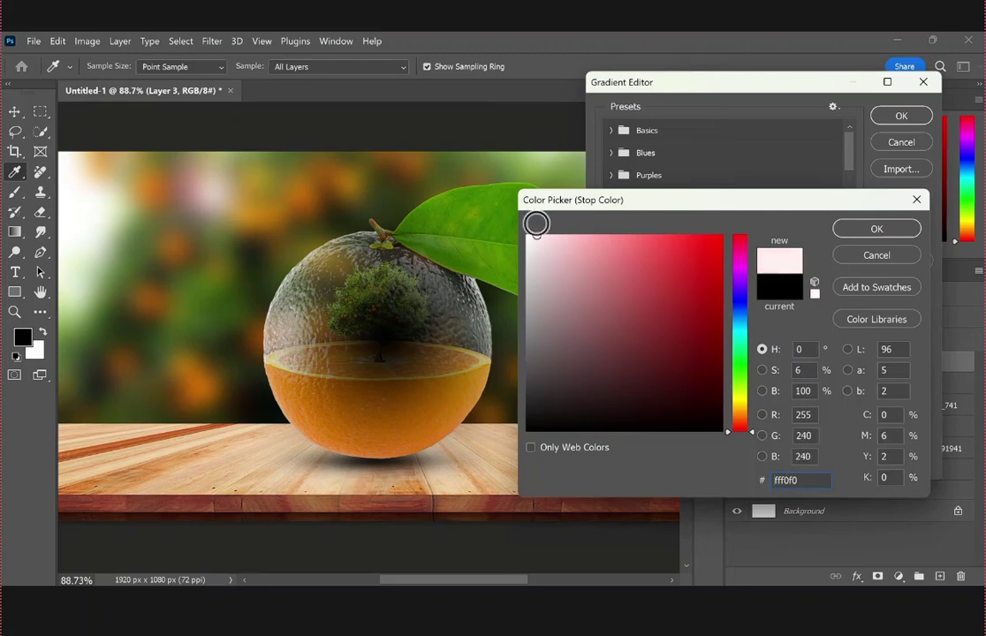
pyautogui.click(877, 229)
# Add a color stop at location 11 of the gradient and color it pale yellow ffe898
pyautogui.click(642, 371)
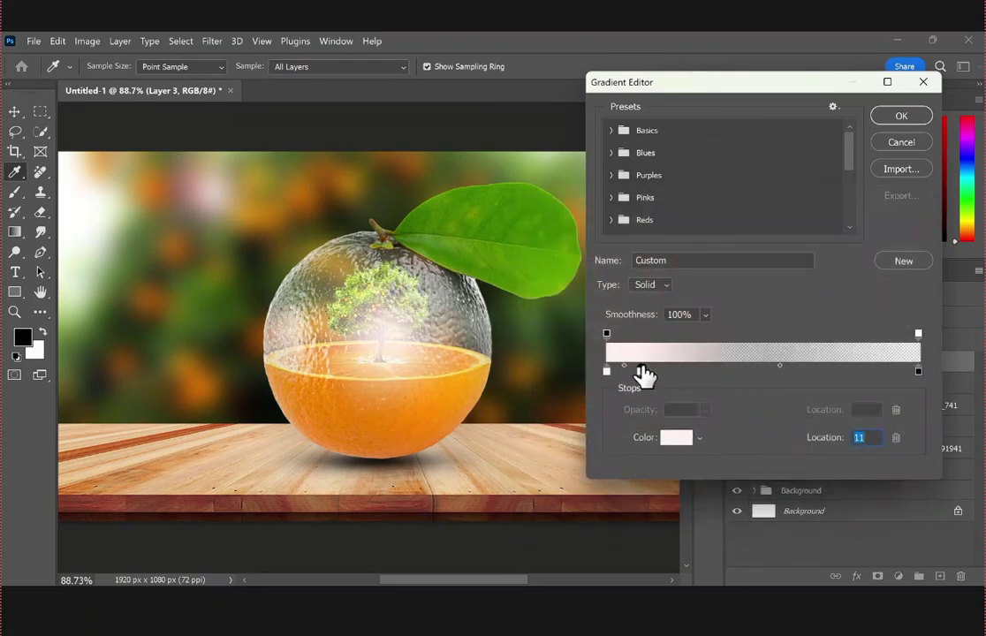
pyautogui.doubleClick(642, 373)
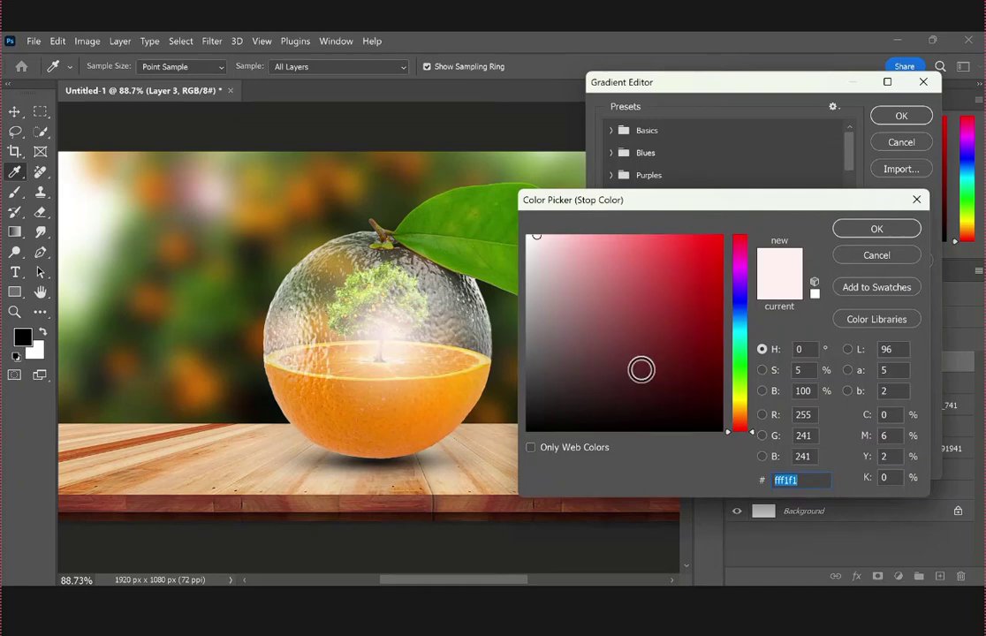
pyautogui.click(740, 408)
pyautogui.moveTo(715, 379); pyautogui.dragTo(606, 201)
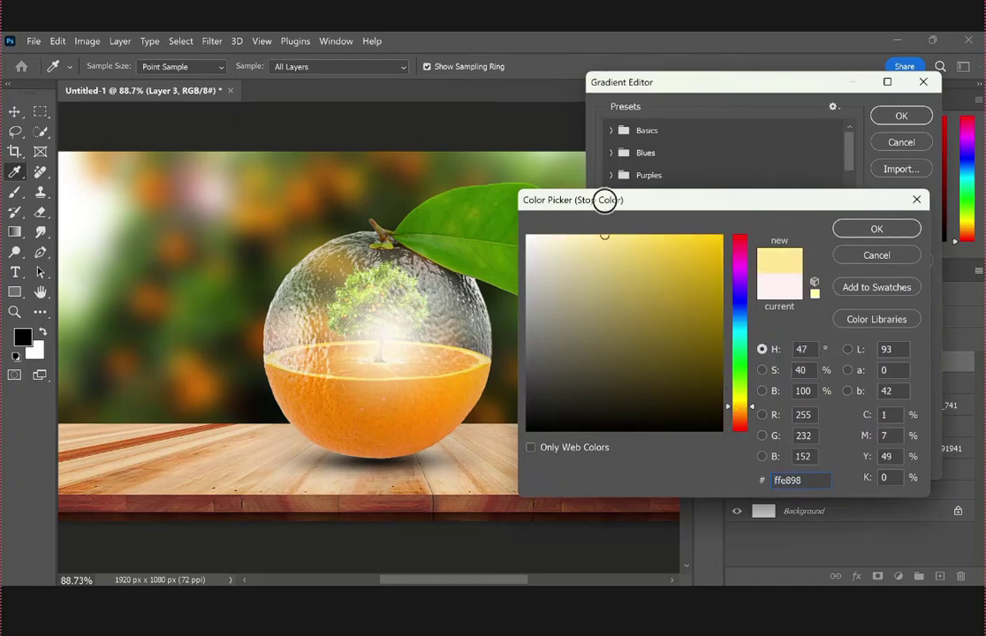
pyautogui.click(877, 229)
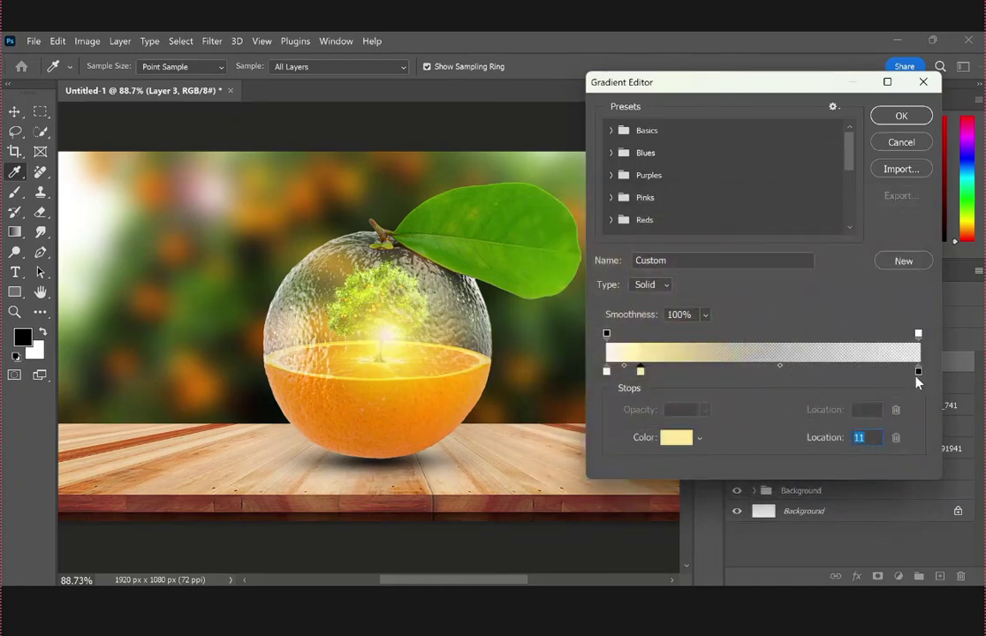
# Set the gradient's end color stop to red ff0000 and accept the edited gradient
pyautogui.doubleClick(919, 371)
pyautogui.write('ff0000')
pyautogui.click(877, 229)
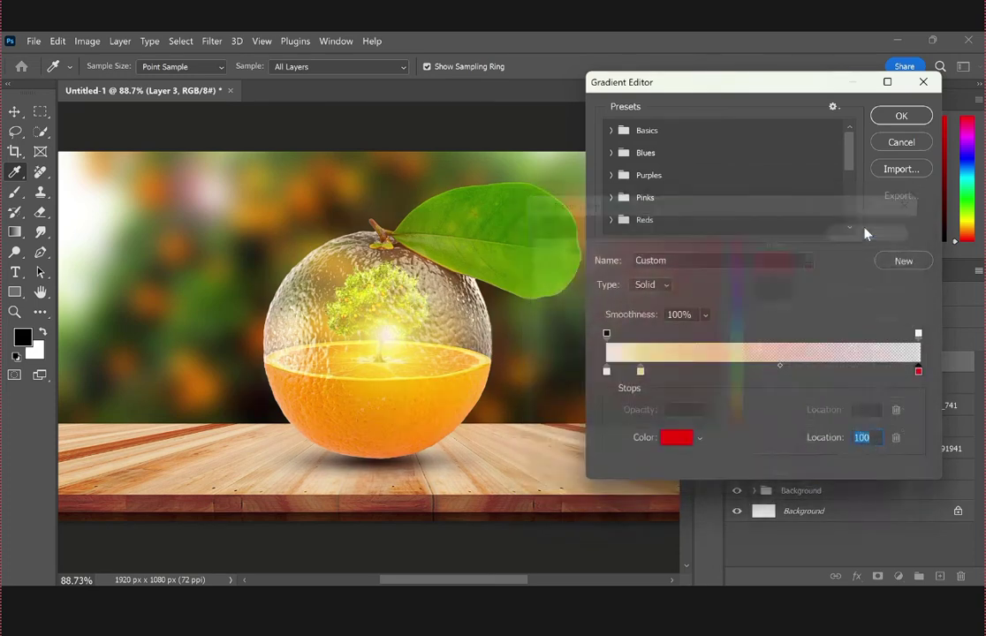
pyautogui.click(902, 115)
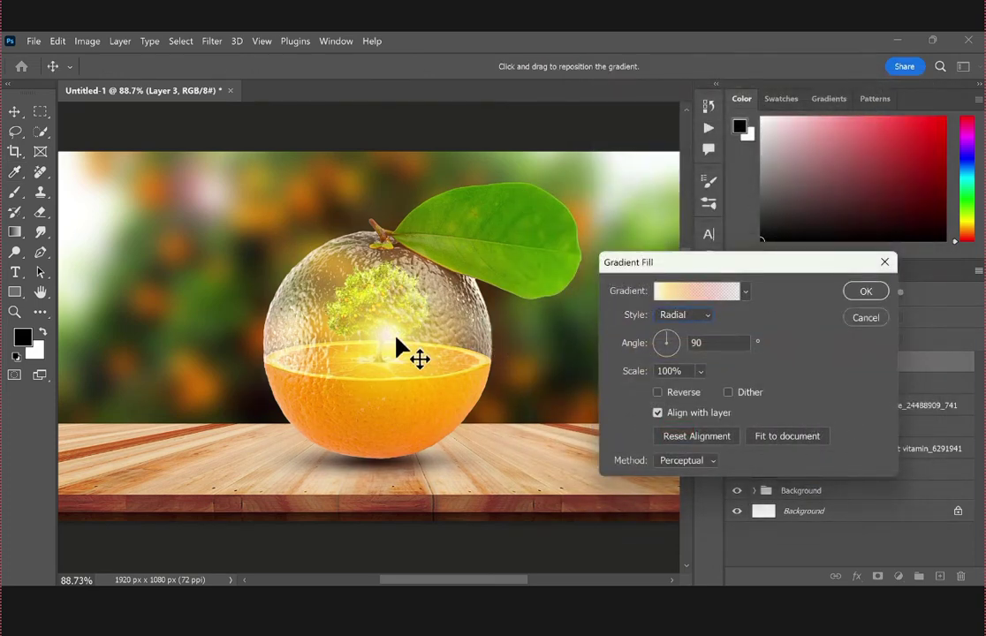
# Move the radial glow to the left side of the glassy half, set its scale to 88% and apply the fill
pyautogui.moveTo(397, 339); pyautogui.dragTo(299, 298)
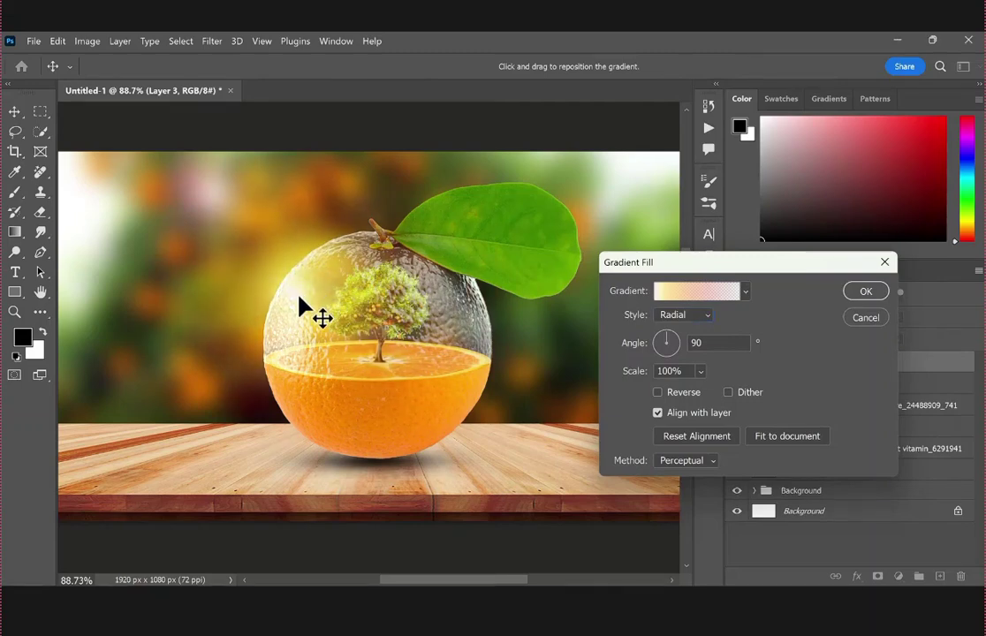
pyautogui.moveTo(648, 371); pyautogui.dragTo(634, 374)
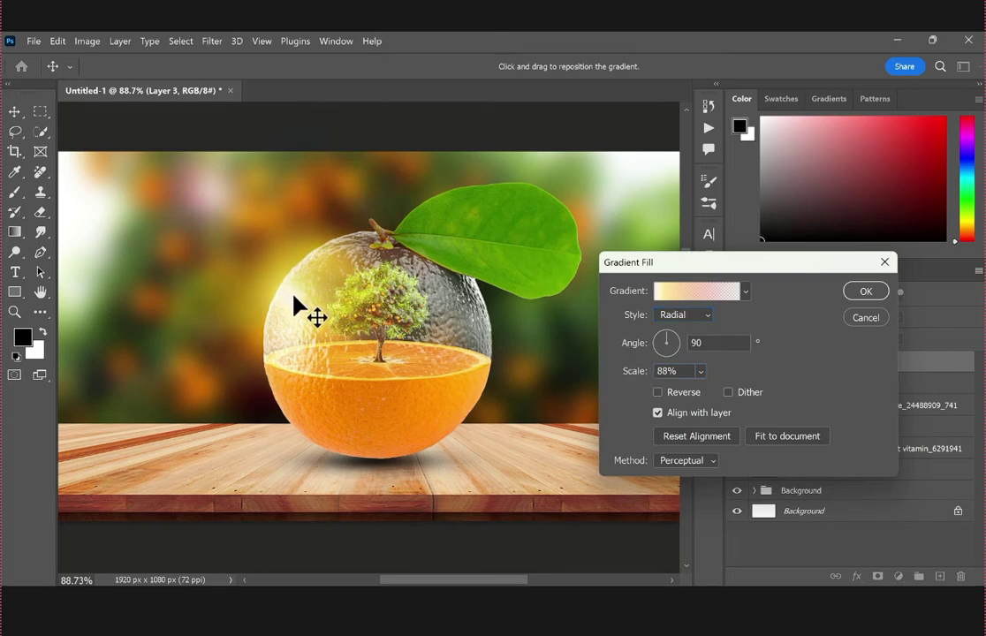
pyautogui.click(854, 292)
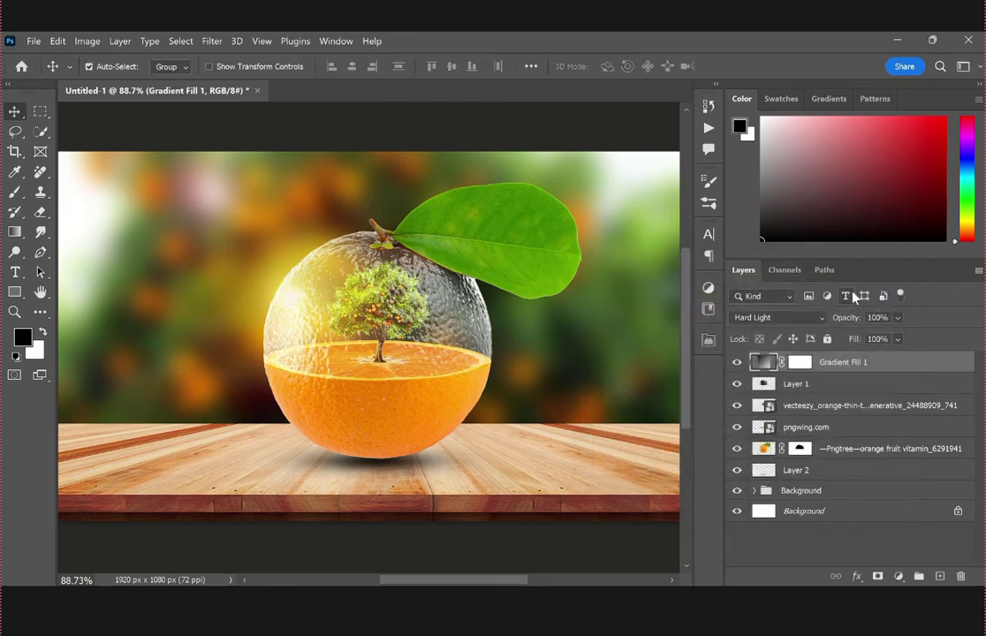
# Duplicate the gradient fill layer, then move the copy's glow to the image's upper-left corner and set its scale to 67%
pyautogui.moveTo(893, 362); pyautogui.dragTo(941, 575)
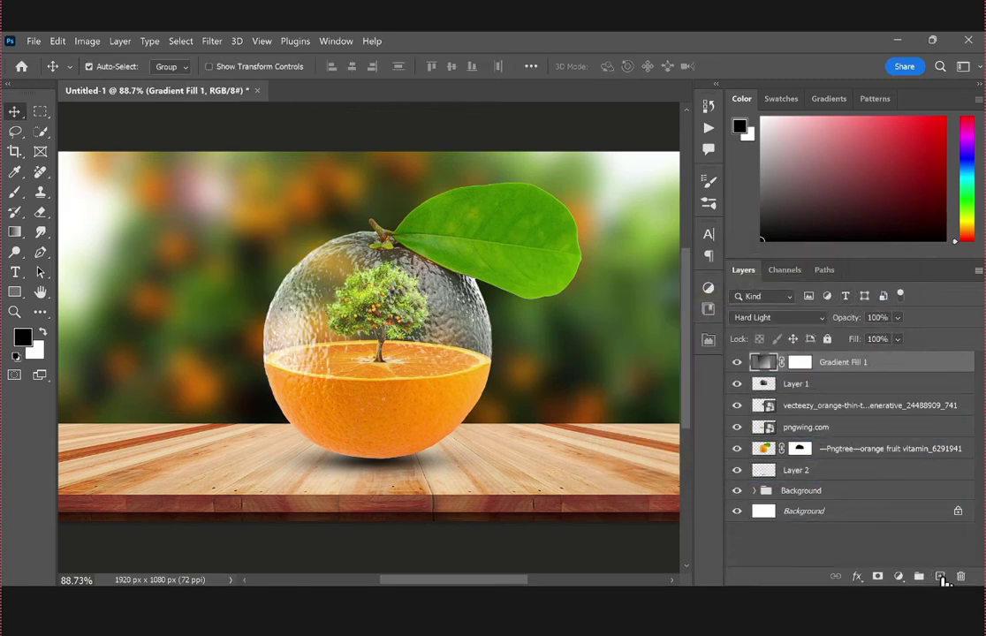
pyautogui.doubleClick(764, 363)
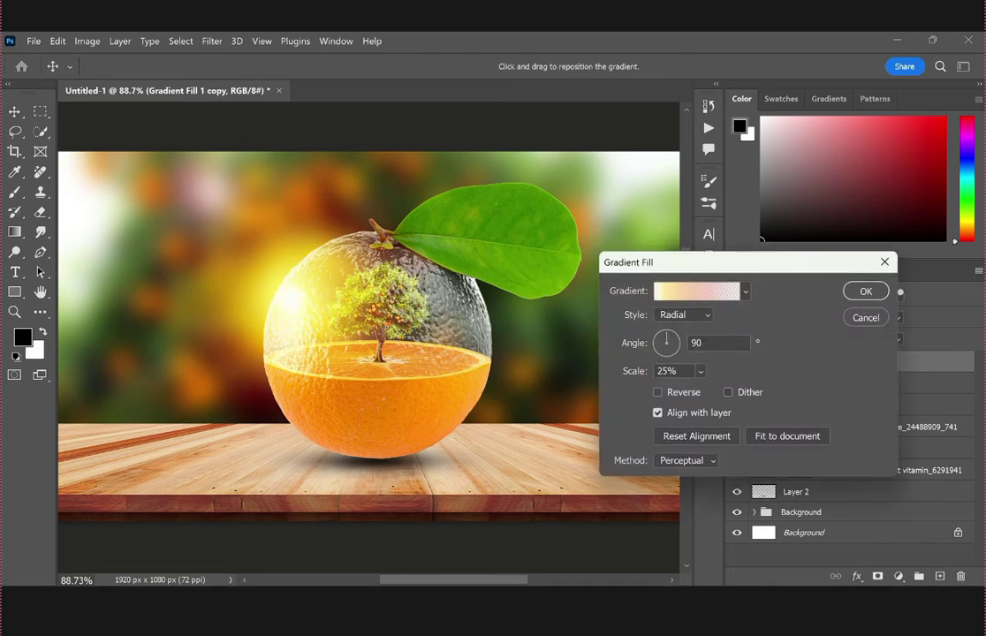
pyautogui.moveTo(303, 312); pyautogui.dragTo(86, 198)
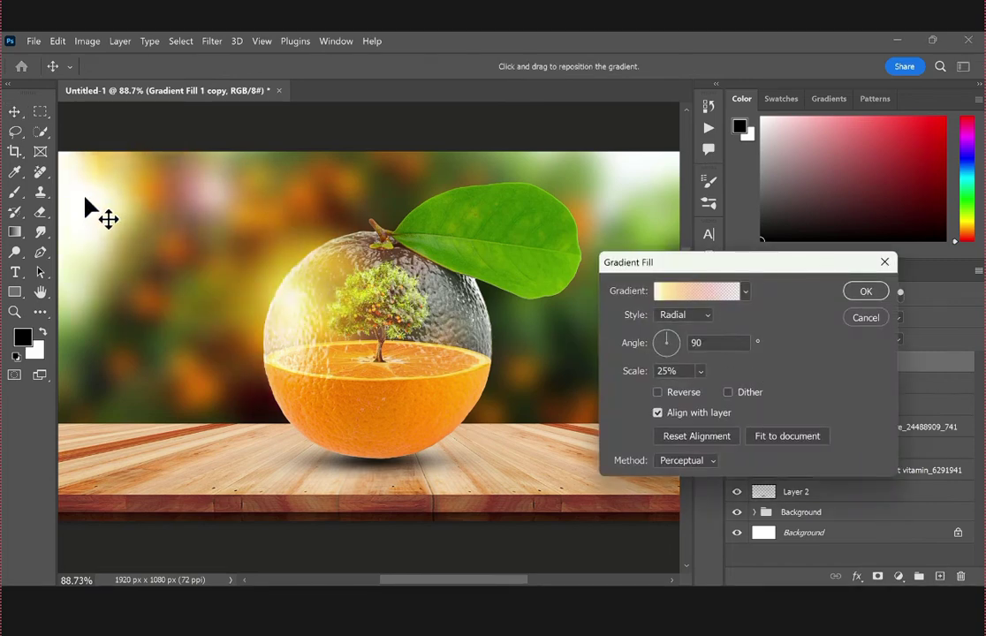
pyautogui.moveTo(642, 378); pyautogui.dragTo(676, 379)
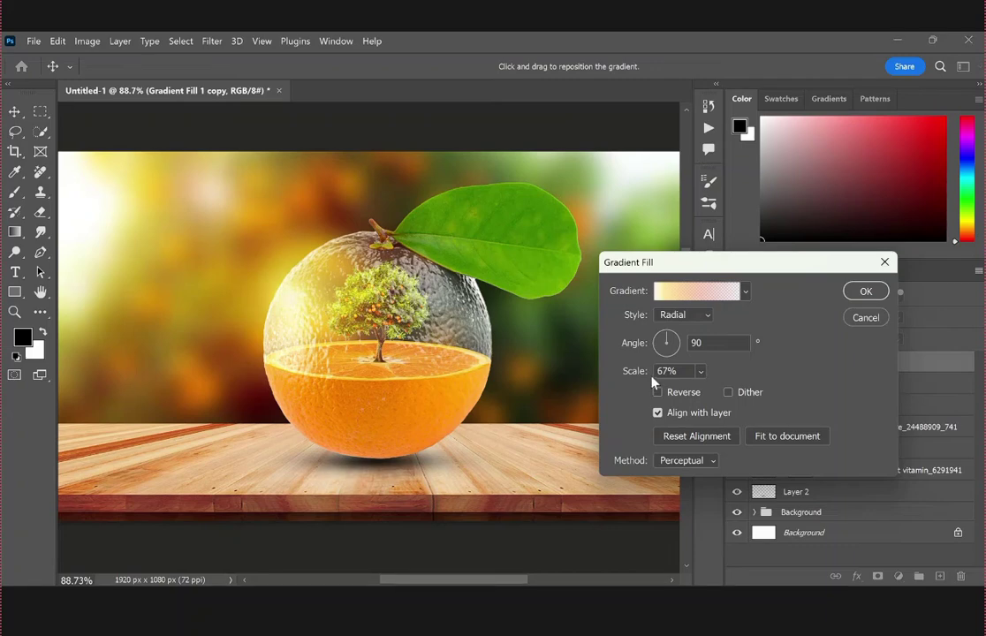
pyautogui.click(866, 294)
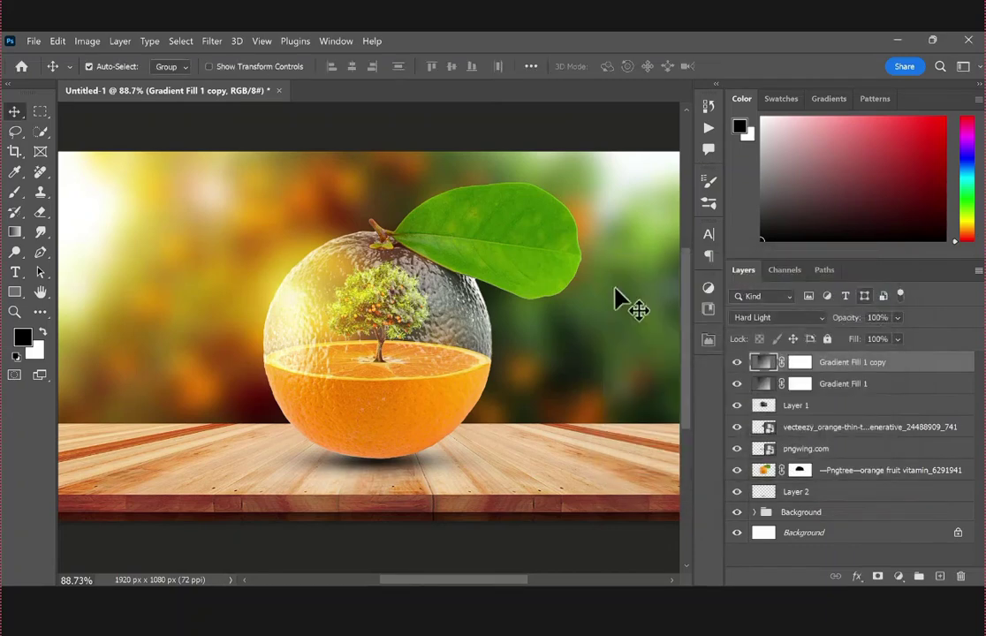
pyautogui.scroll(-1, 480, 301)
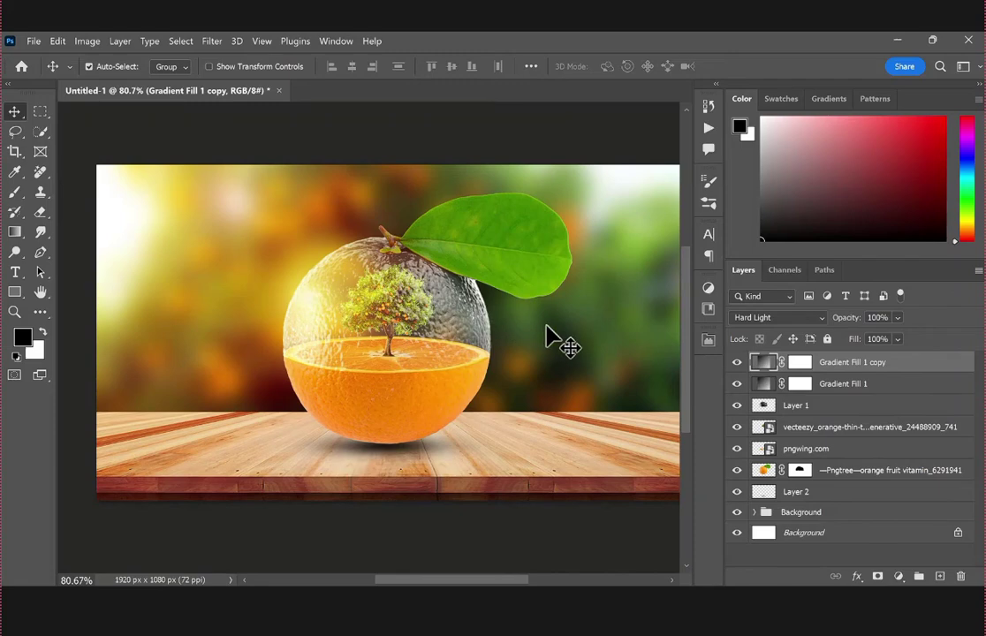
pyautogui.scroll(1, 552, 336)
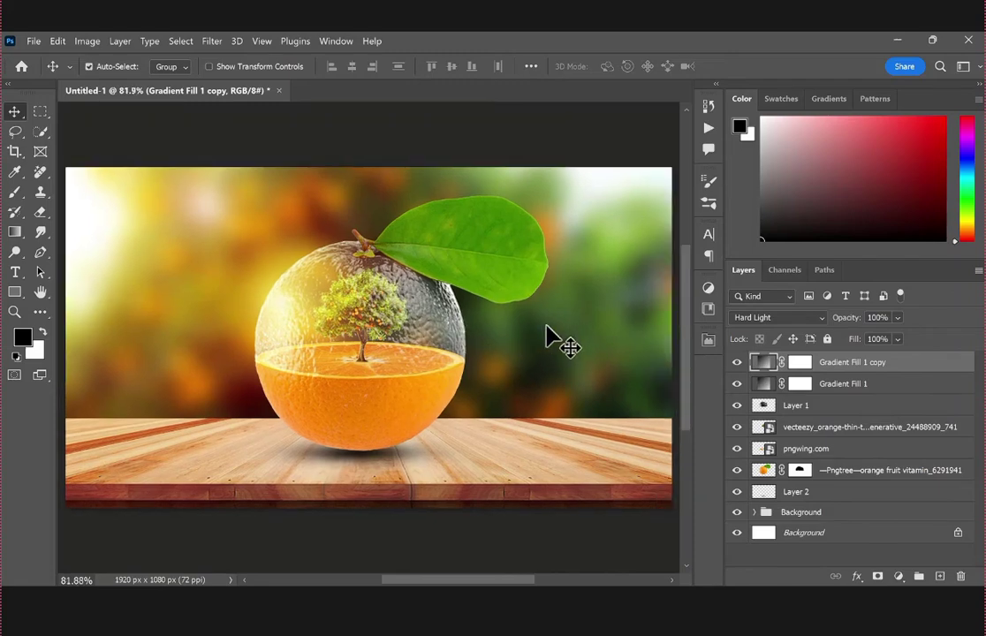